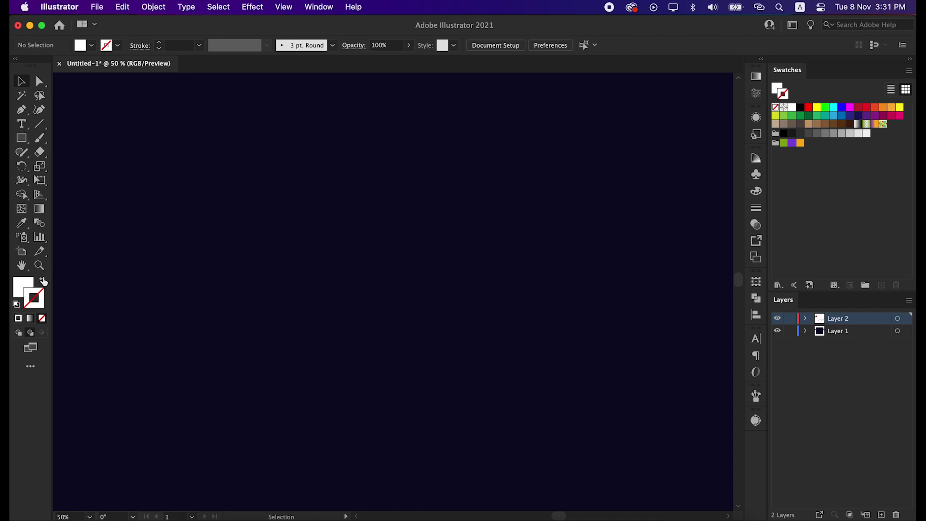
Draw a vertical line with a 2 pt white stroke and no fill using the Line Segment tool
click(43, 280)
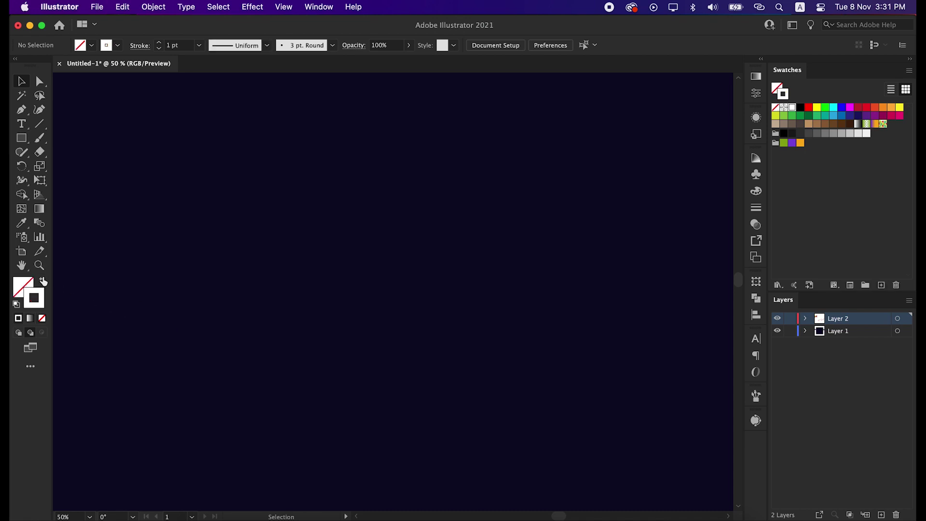
click(179, 44)
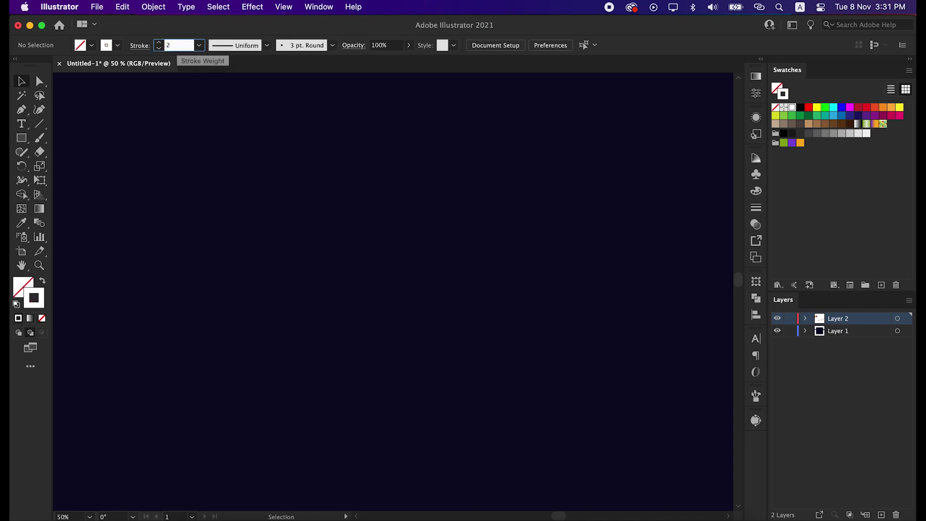
key(Return)
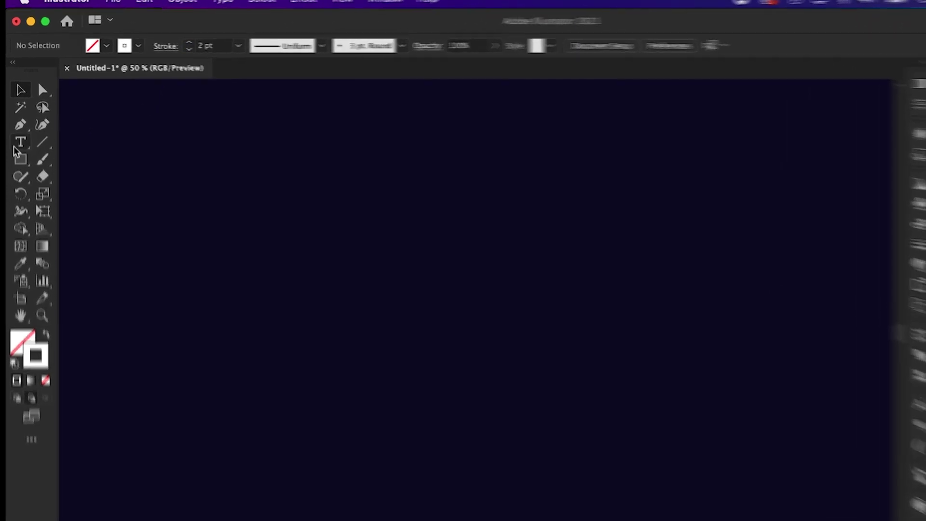
click(38, 124)
click(108, 182)
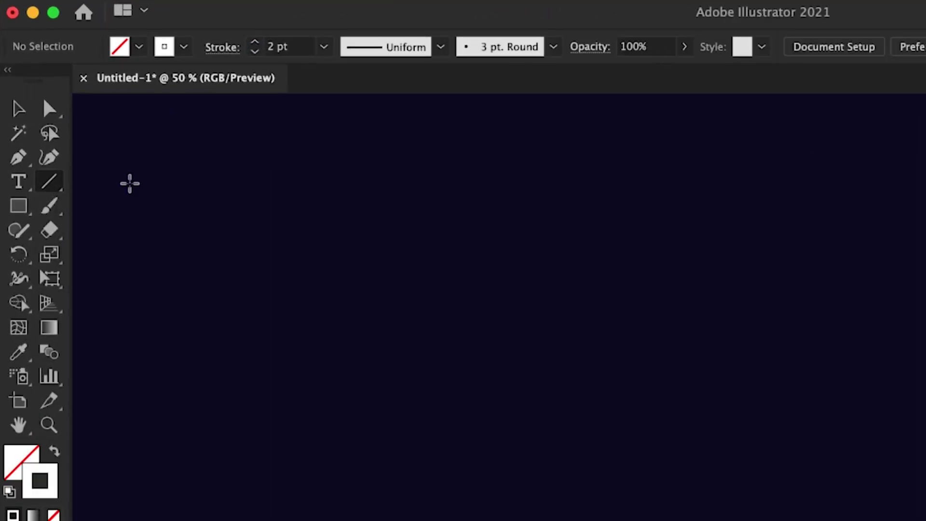
drag(631, 262, 693, 520)
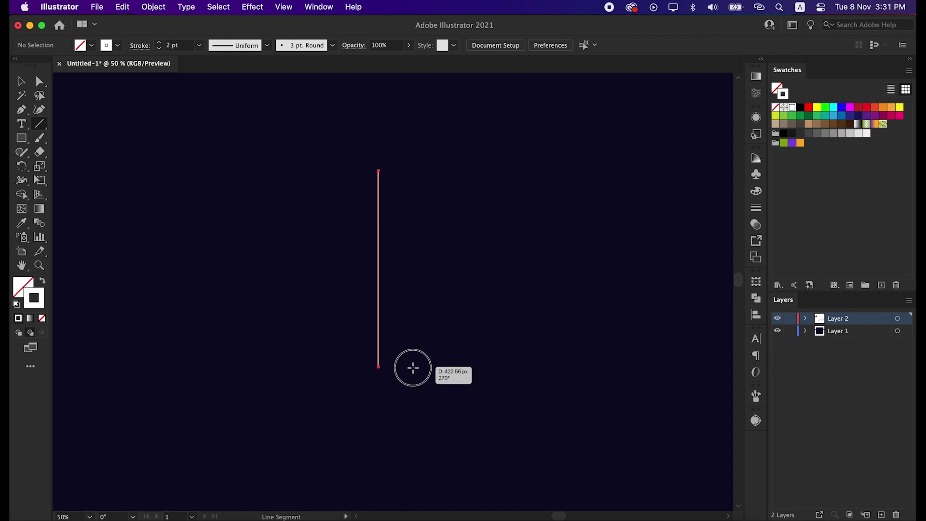
key(v)
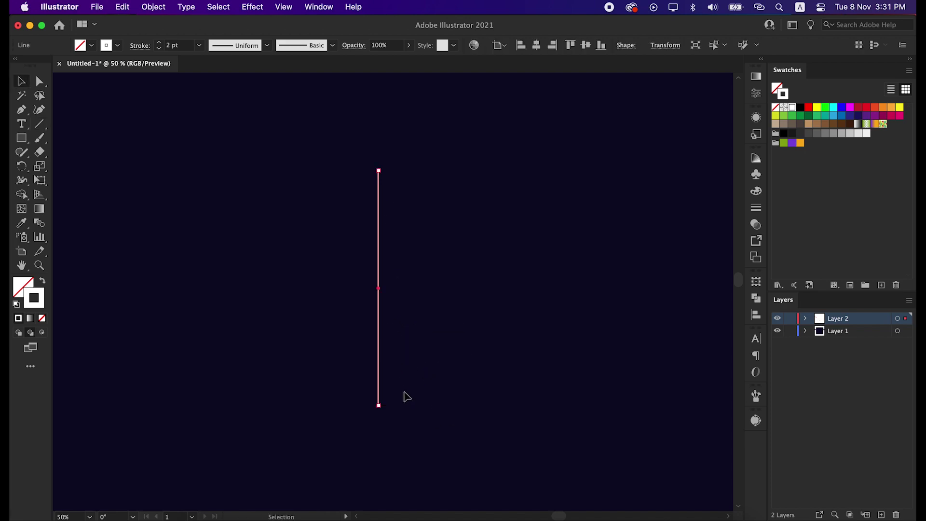
Rotate the line -60° so it runs as a rising diagonal across the artboard
right_click(381, 346)
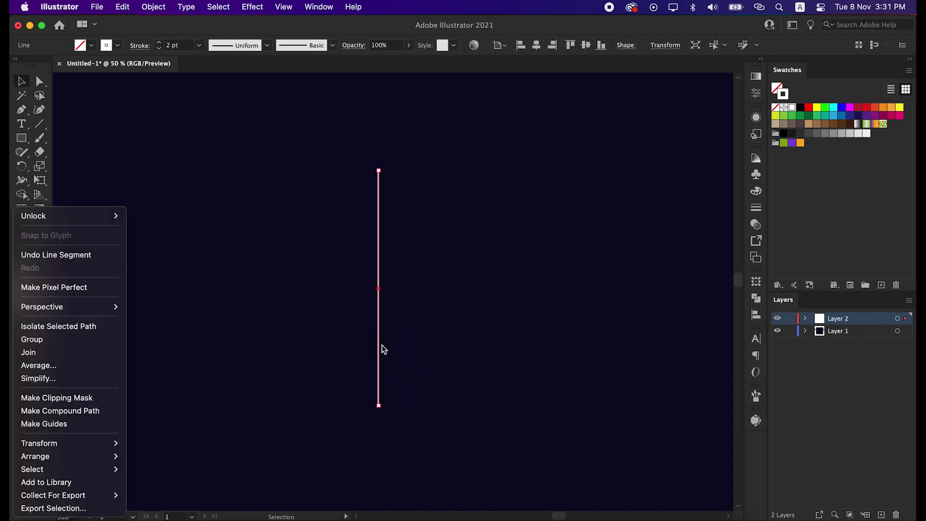
mouse_move(82, 442)
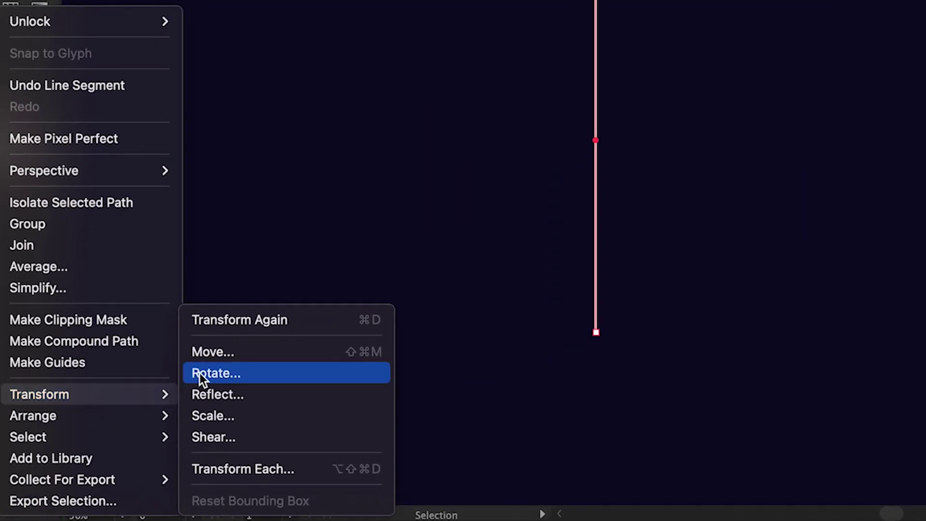
click(207, 374)
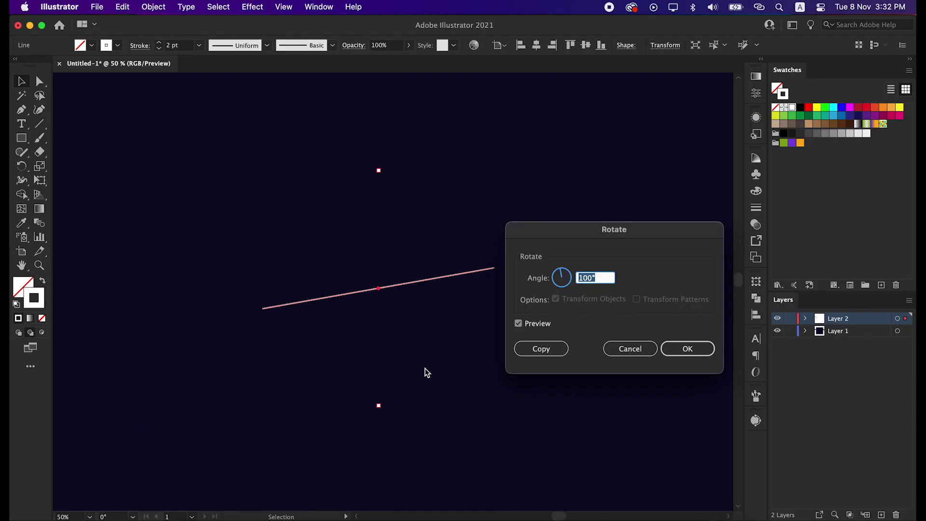
click(575, 275)
click(699, 353)
click(628, 347)
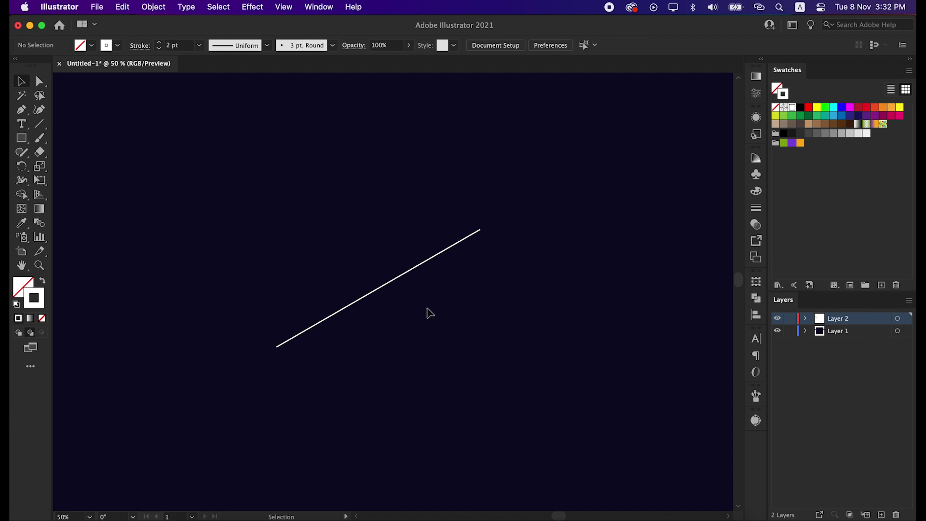
Alt-drag a parallel copy of the diagonal line just below the original
mouse_move(407, 271)
mouse_down()
mouse_move(417, 271)
mouse_move(409, 275)
mouse_move(404, 255)
mouse_up()
click(414, 295)
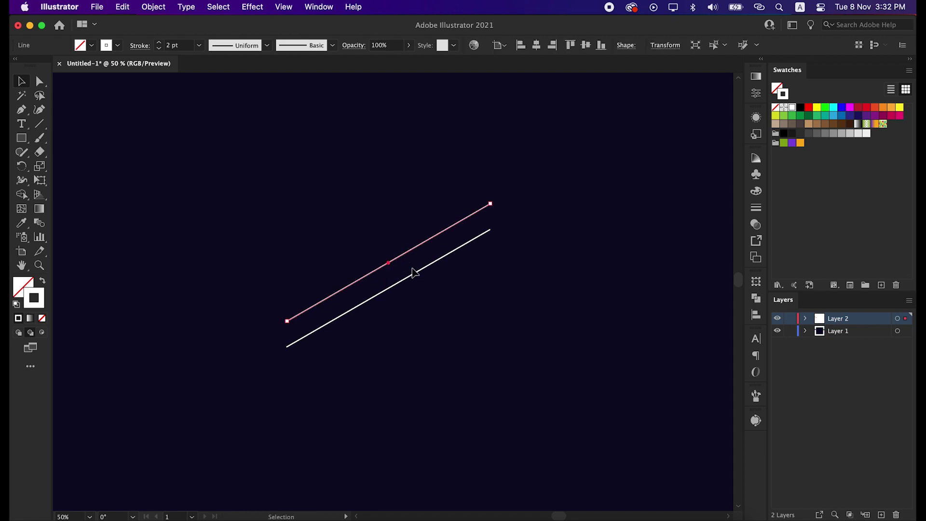
click(429, 321)
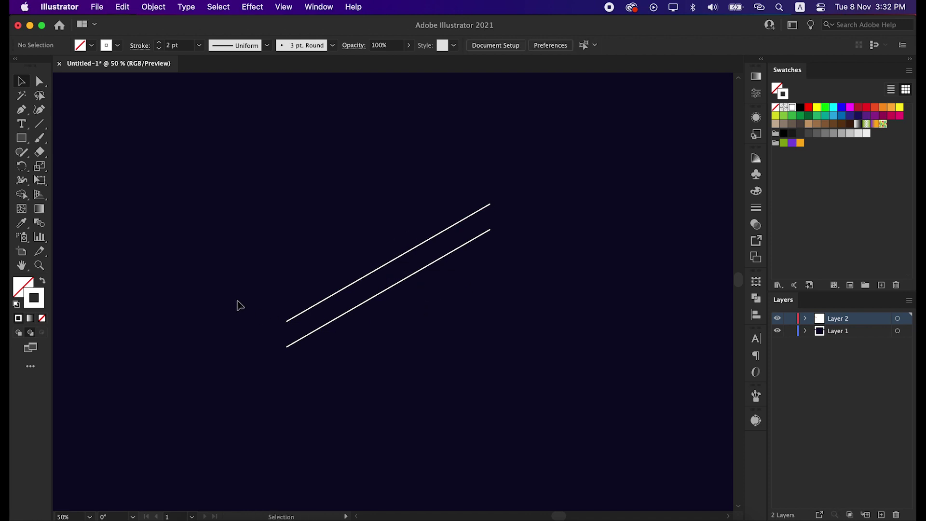
Draw a vertical line through the diagonals' left ends and Alt-drag a duplicate of it to the left
click(39, 124)
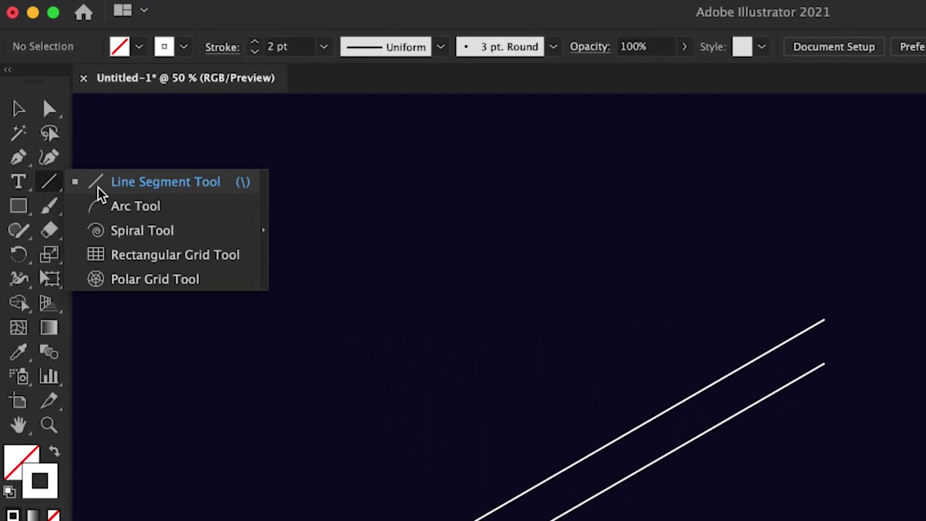
click(104, 186)
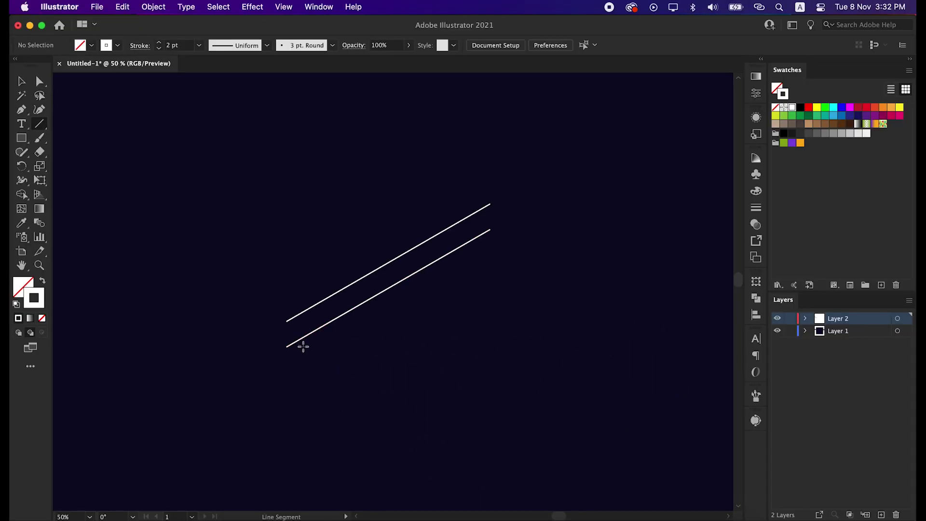
drag(305, 346, 325, 205)
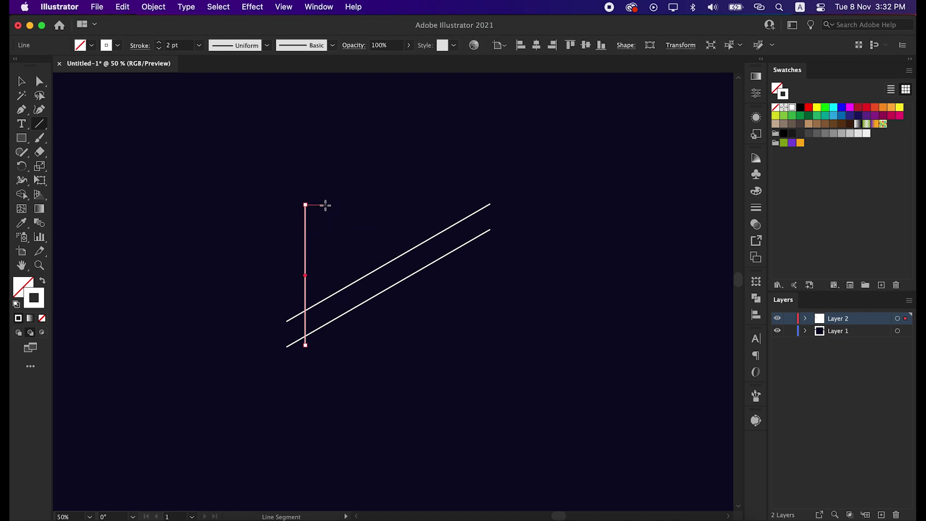
key(v)
click(399, 337)
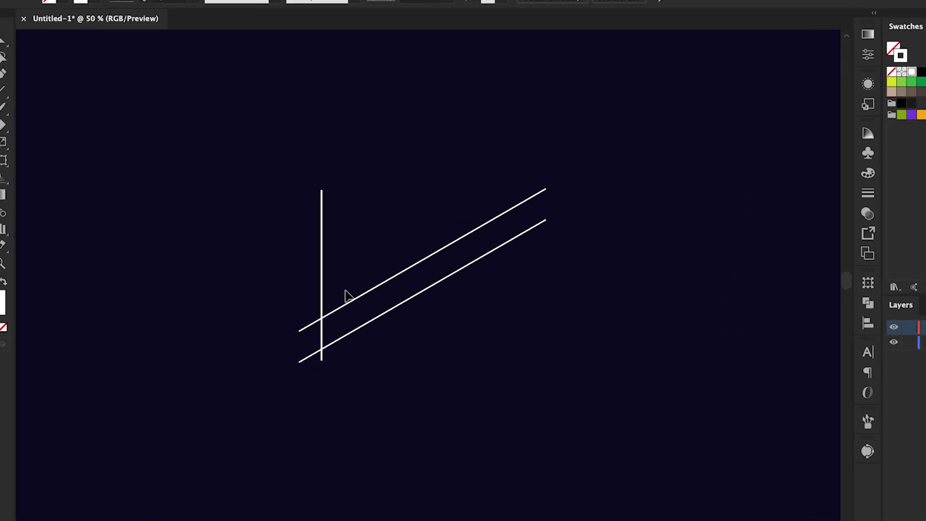
click(337, 269)
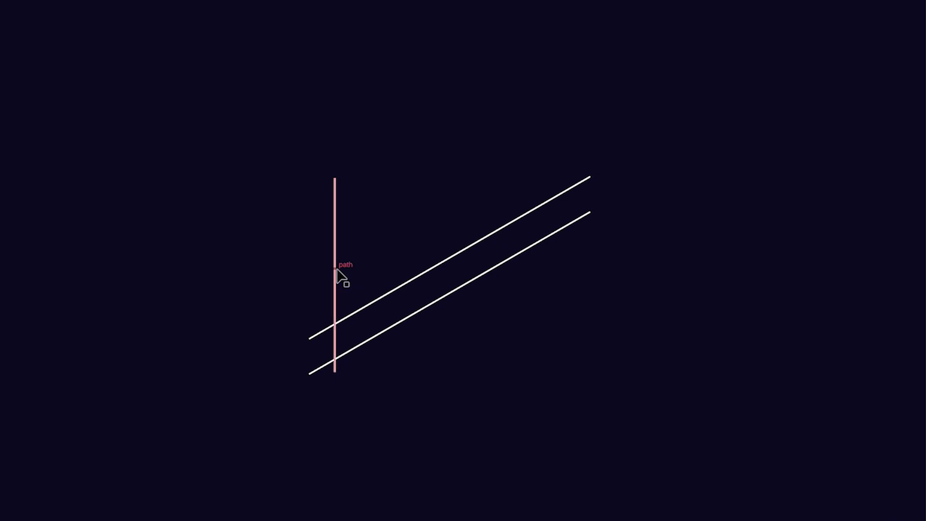
alt+drag(335, 256, 164, 230)
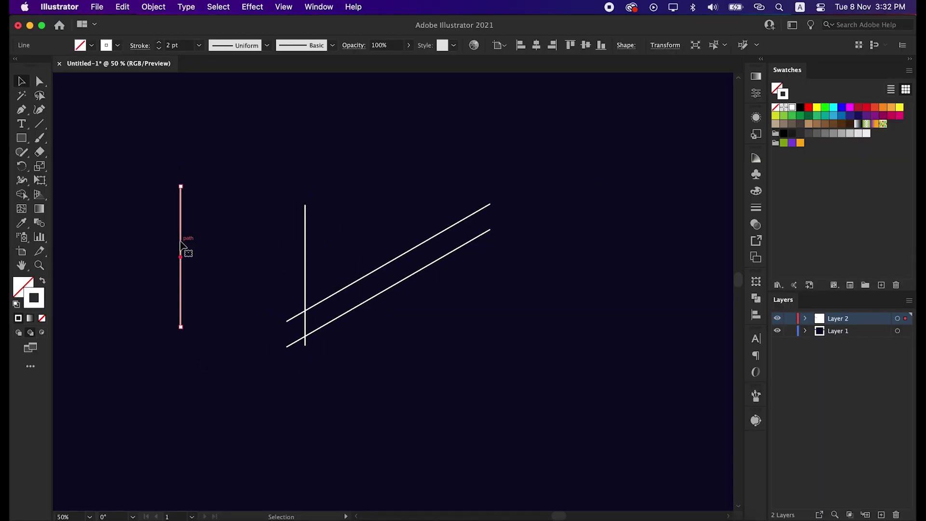
Rotate the spare line 60° and move it to the vertical line's top, forming a triangle
right_click(181, 246)
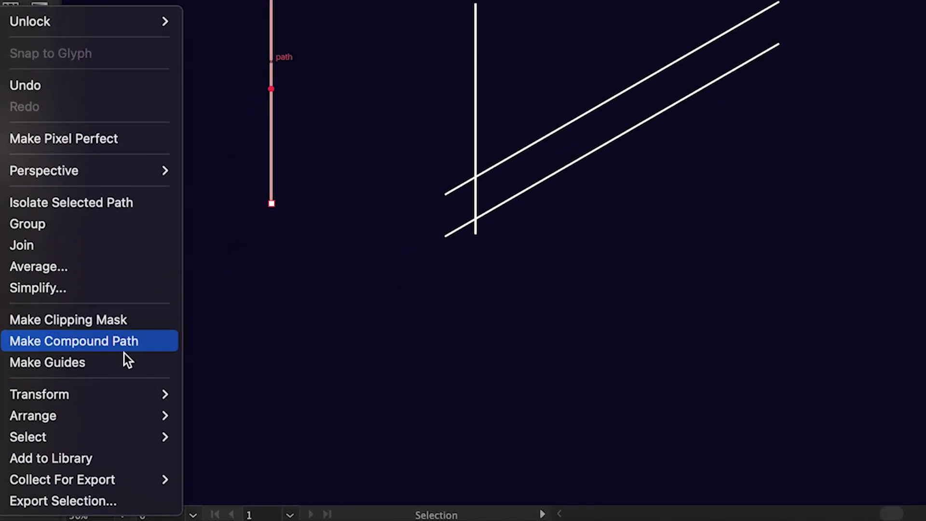
mouse_move(85, 443)
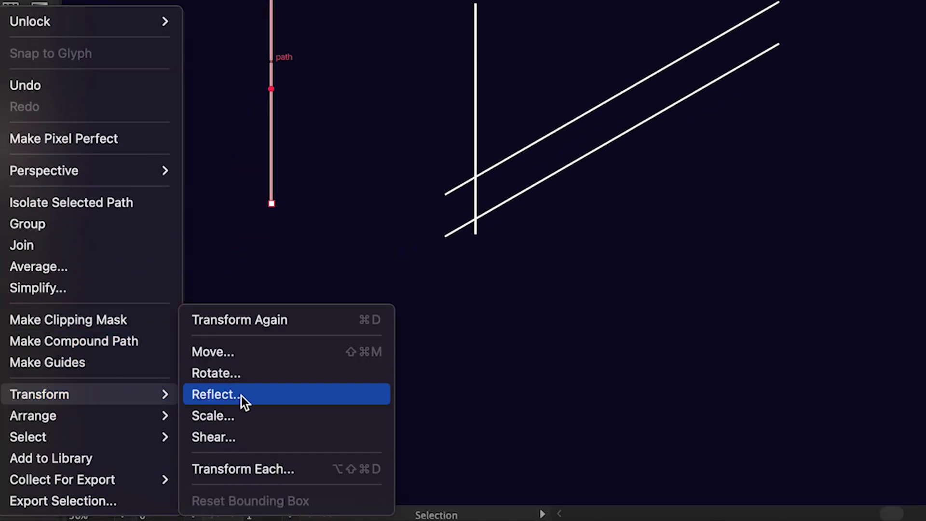
click(244, 375)
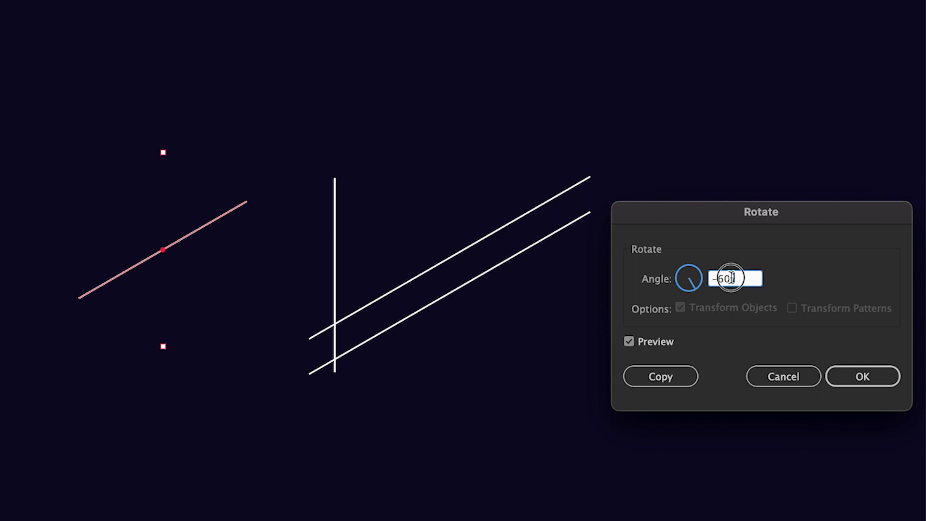
text(60)
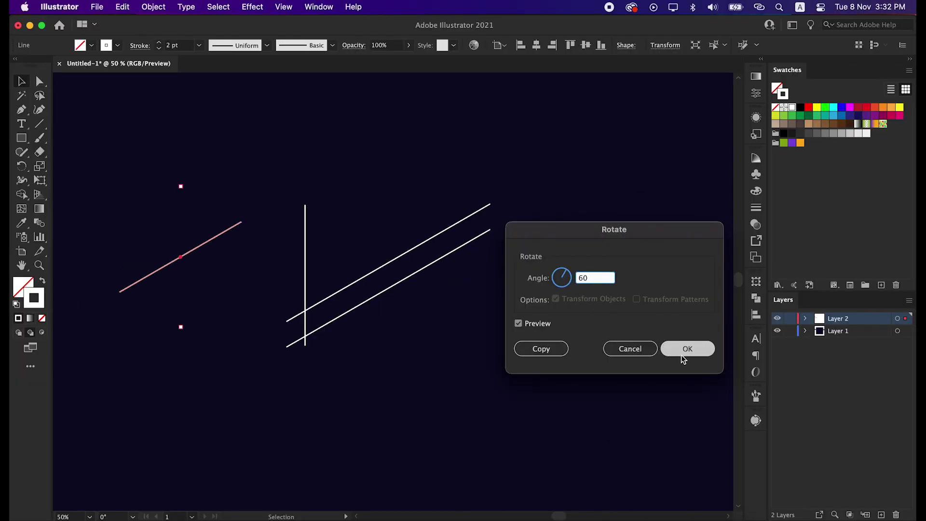
click(685, 348)
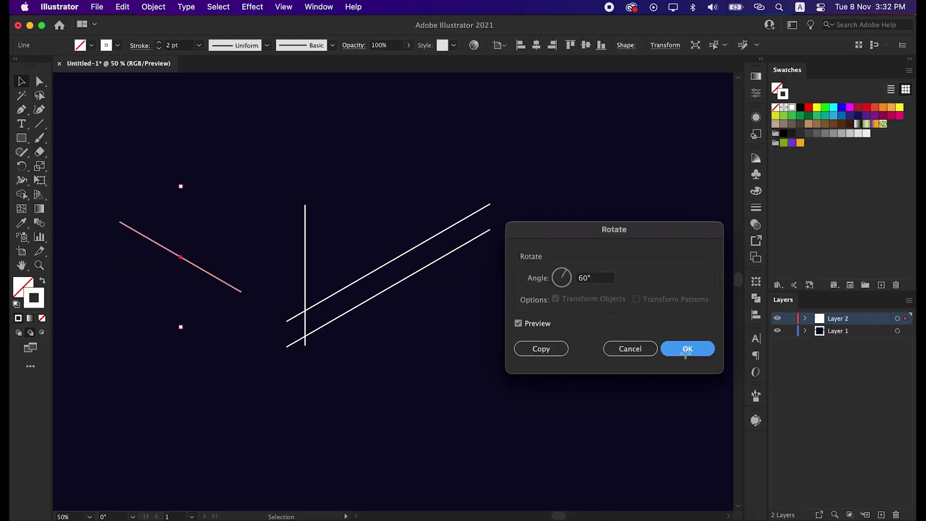
click(603, 369)
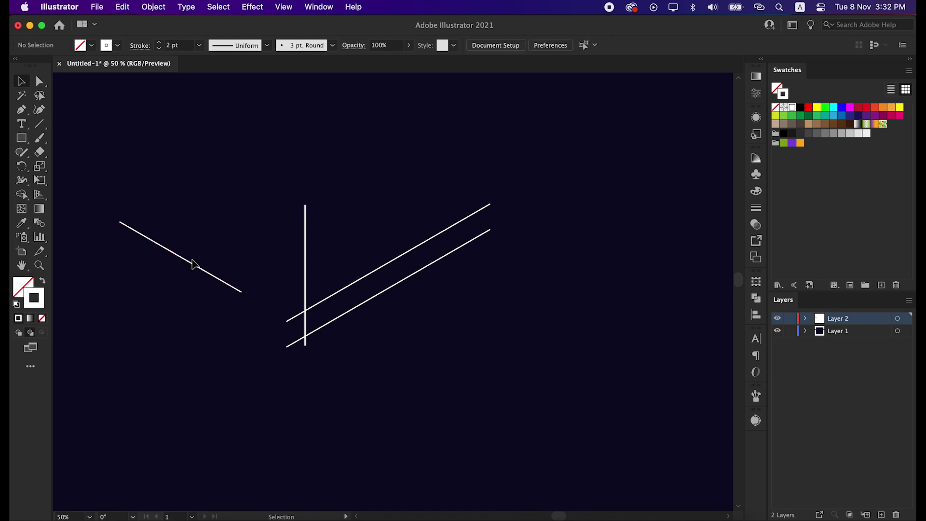
drag(192, 264, 404, 235)
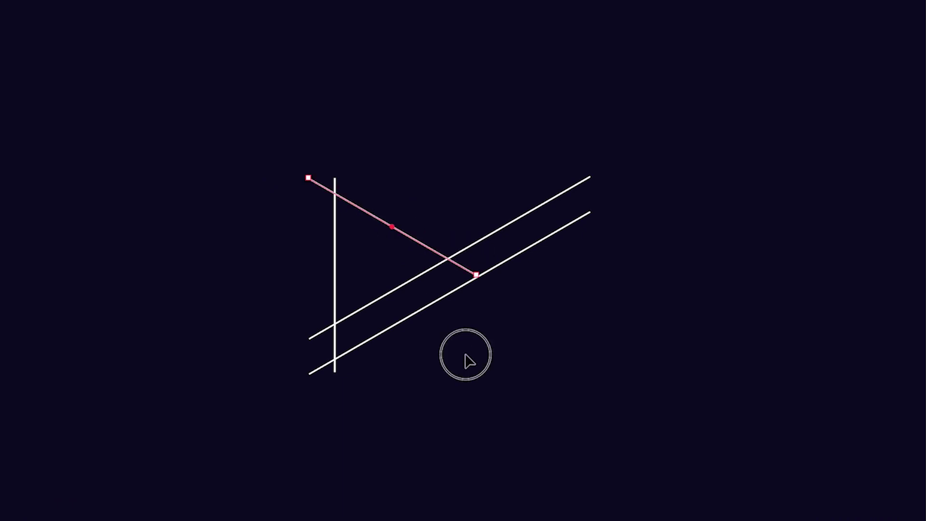
Alt-drag a copy of the vertical line to the right ends of the diagonals
click(465, 359)
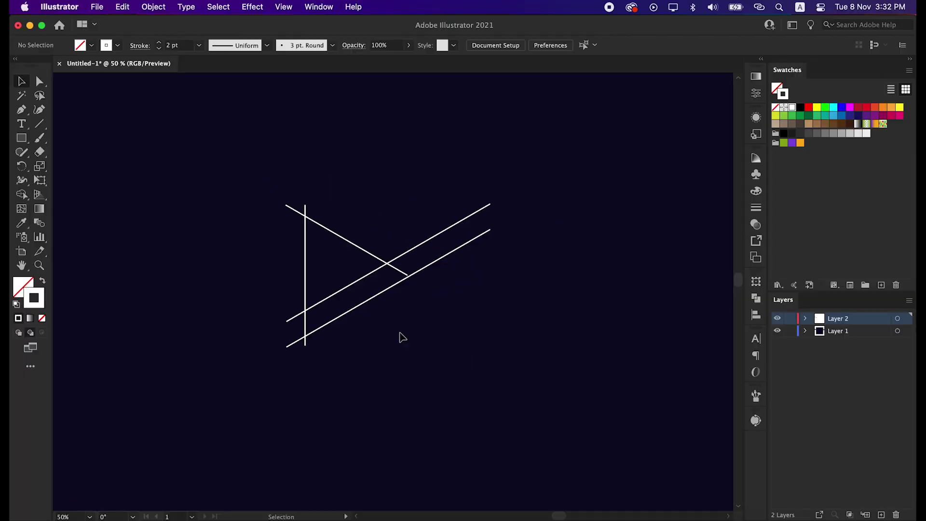
click(305, 279)
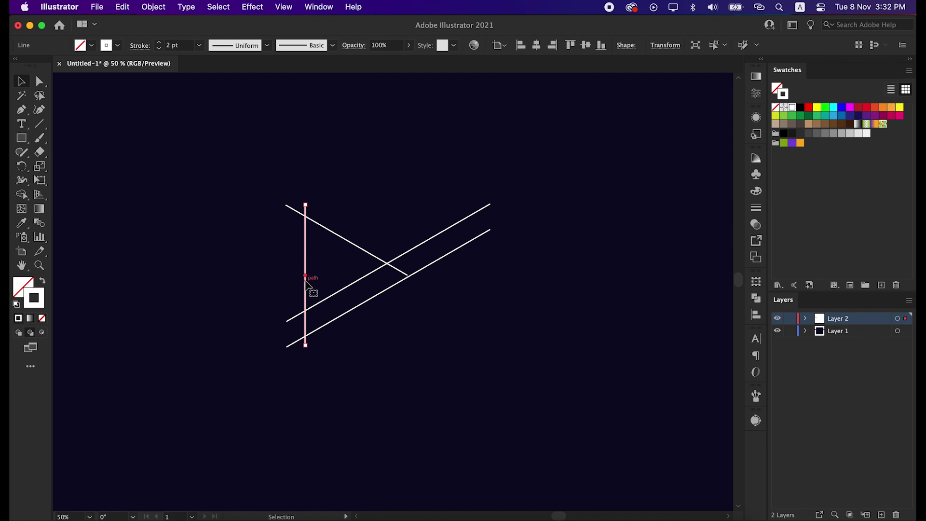
mouse_move(306, 286)
mouse_down()
mouse_move(456, 280)
mouse_move(488, 266)
mouse_up()
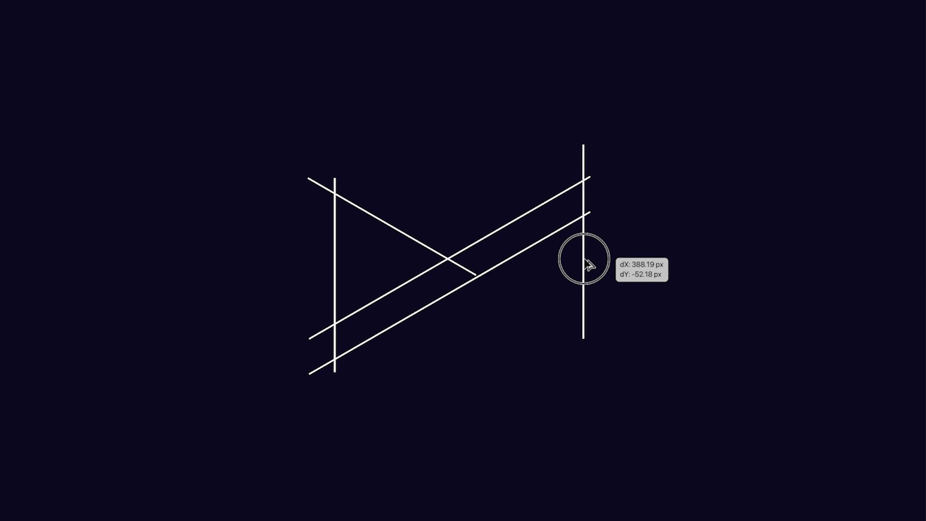
drag(585, 259, 585, 260)
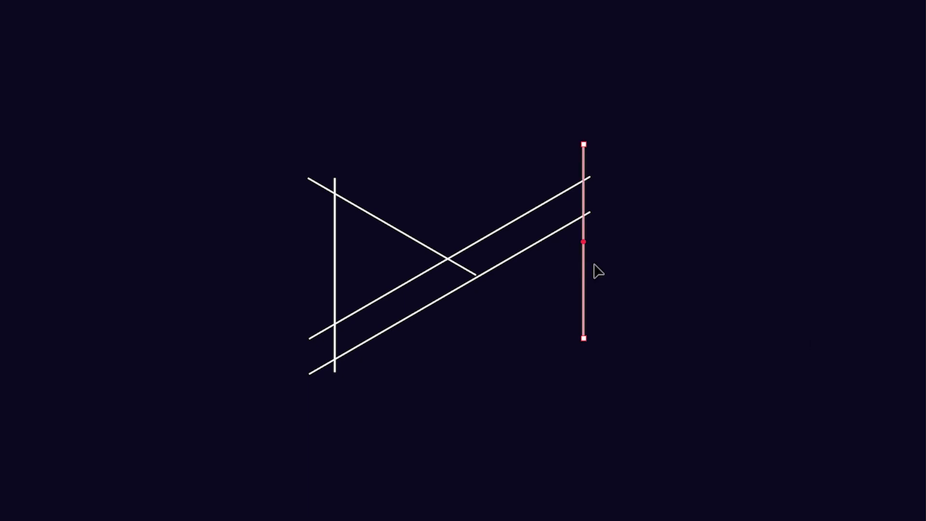
click(794, 349)
Marquee-select all the lines together
click(612, 476)
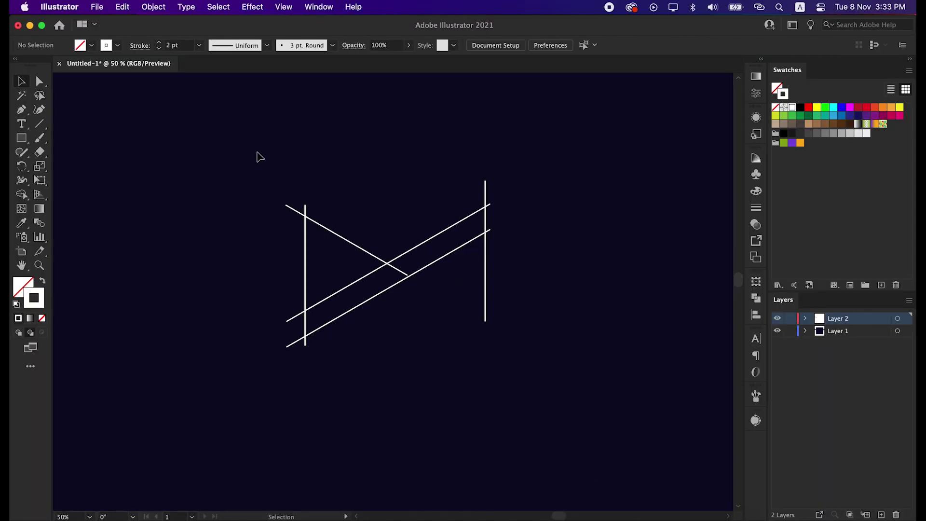
drag(254, 96, 272, 107)
drag(259, 154, 546, 407)
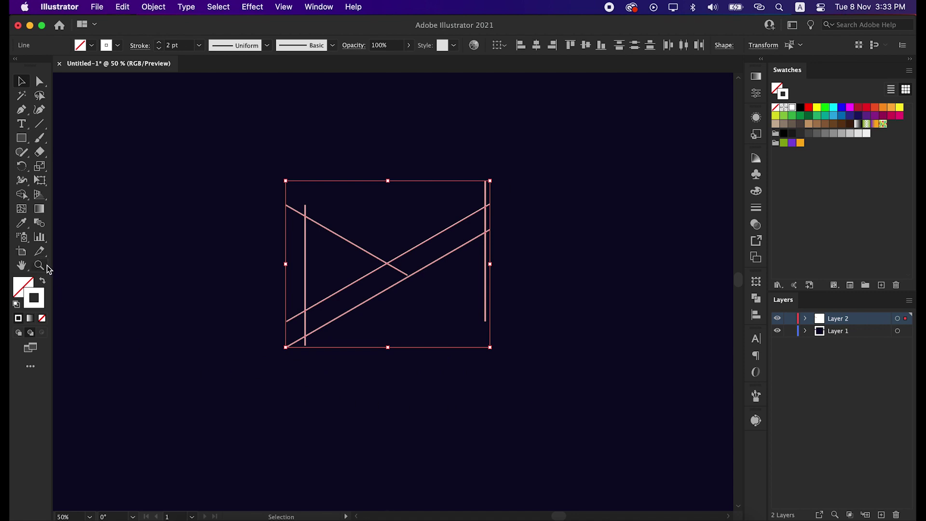
With the Shape Builder tool, erase the overhanging line stubs at every corner and intersection
click(22, 195)
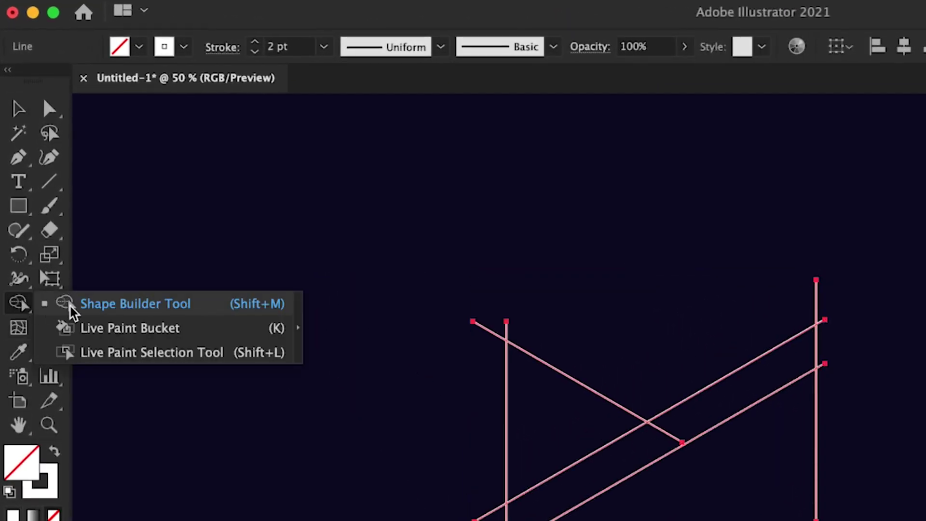
click(87, 305)
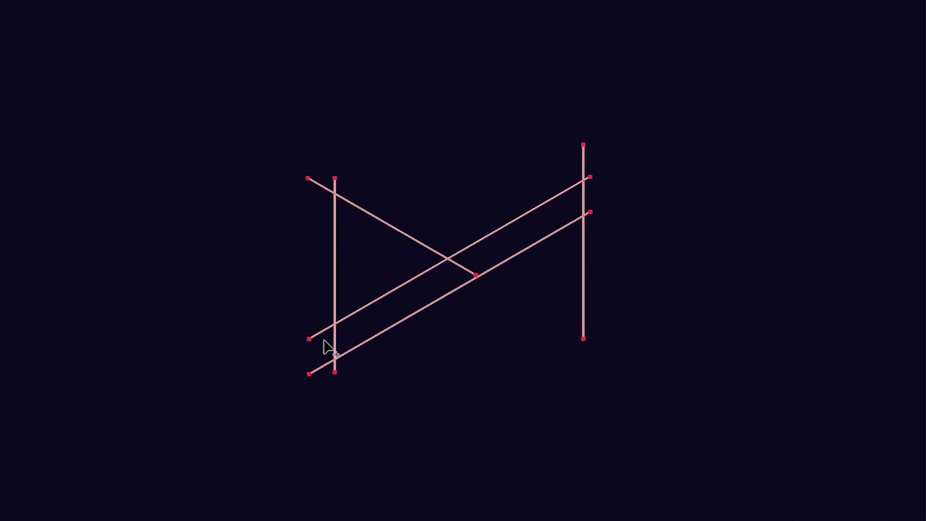
mouse_move(289, 318)
mouse_down()
mouse_move(296, 350)
mouse_move(326, 373)
mouse_move(348, 368)
mouse_up()
drag(318, 192, 337, 181)
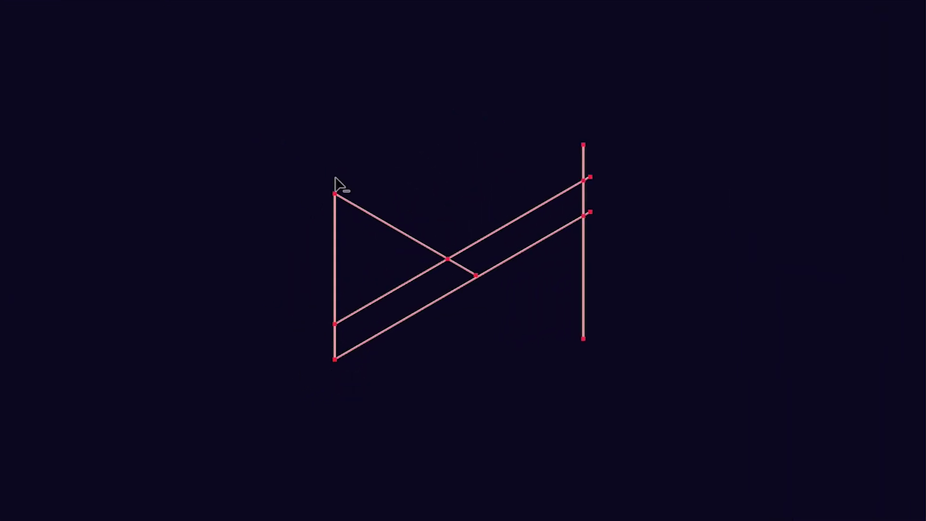
drag(573, 163, 592, 190)
drag(561, 270, 562, 271)
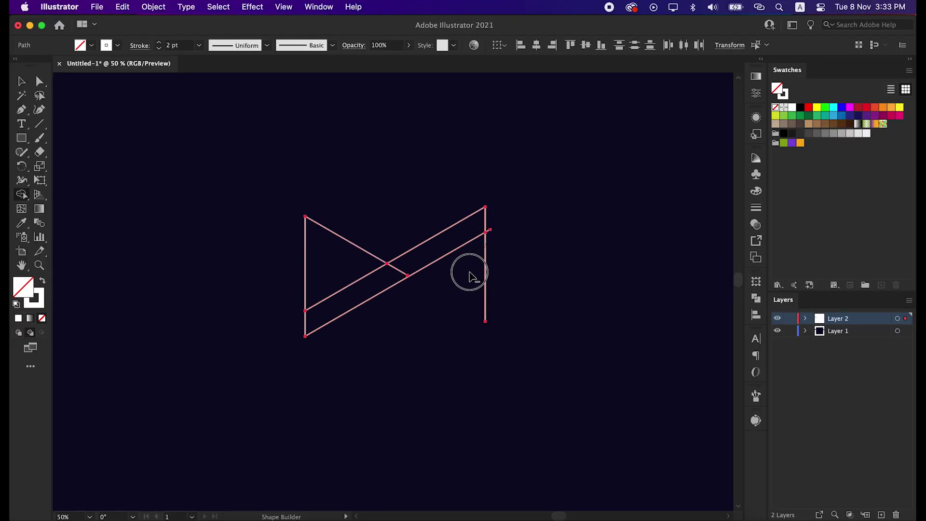
drag(470, 272, 453, 286)
click(407, 260)
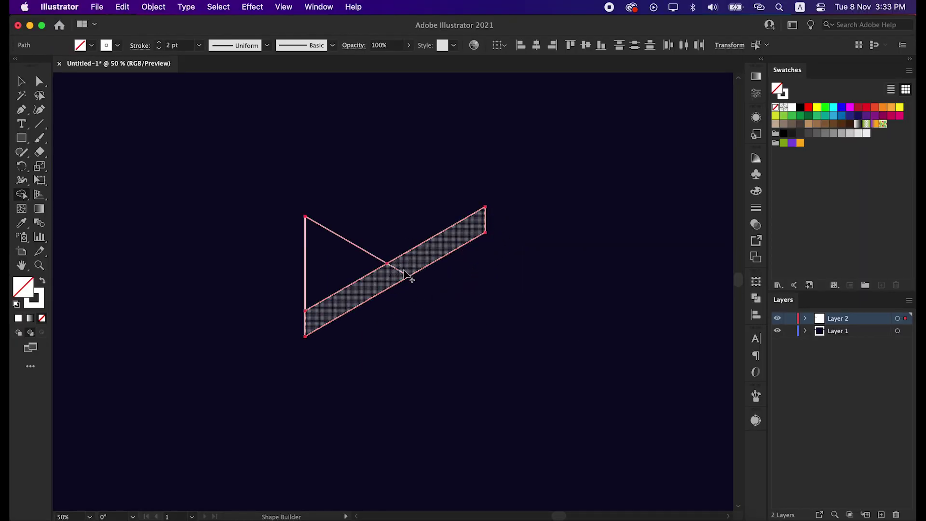
alt+click(400, 271)
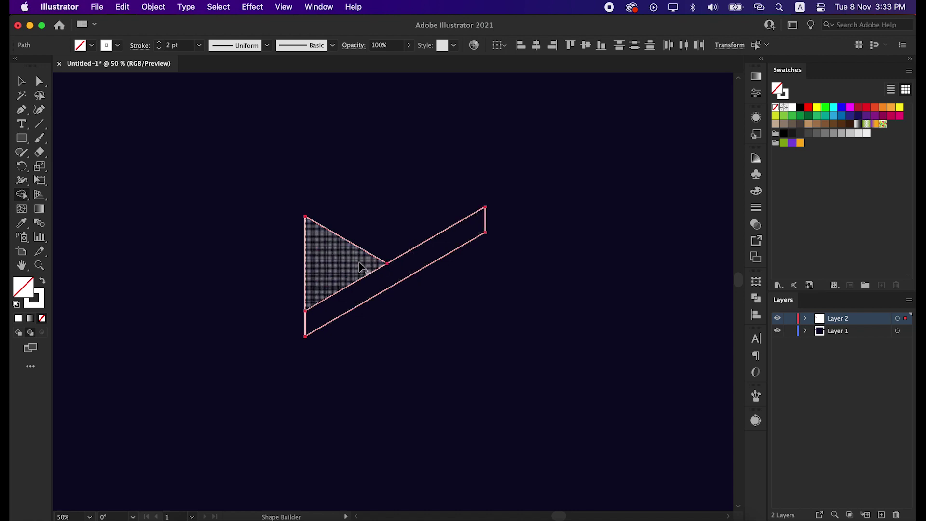
click(366, 290)
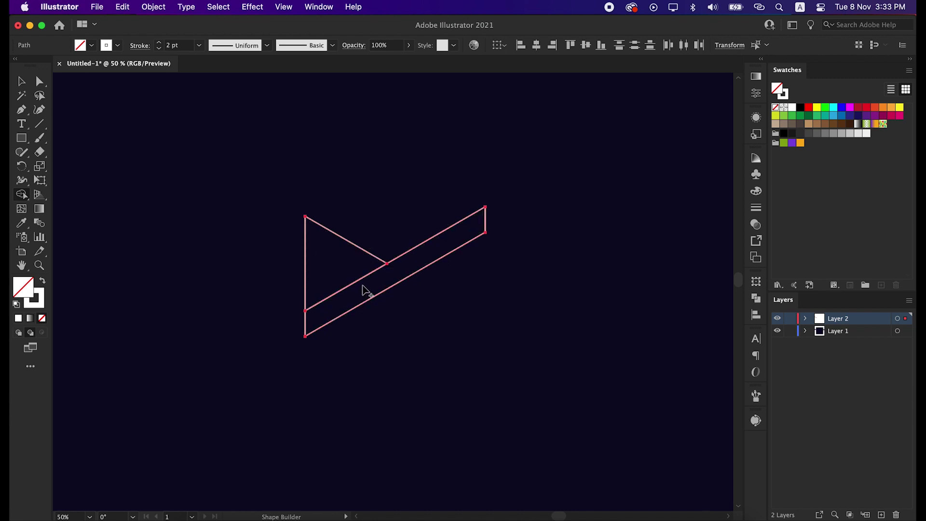
key(v)
click(415, 370)
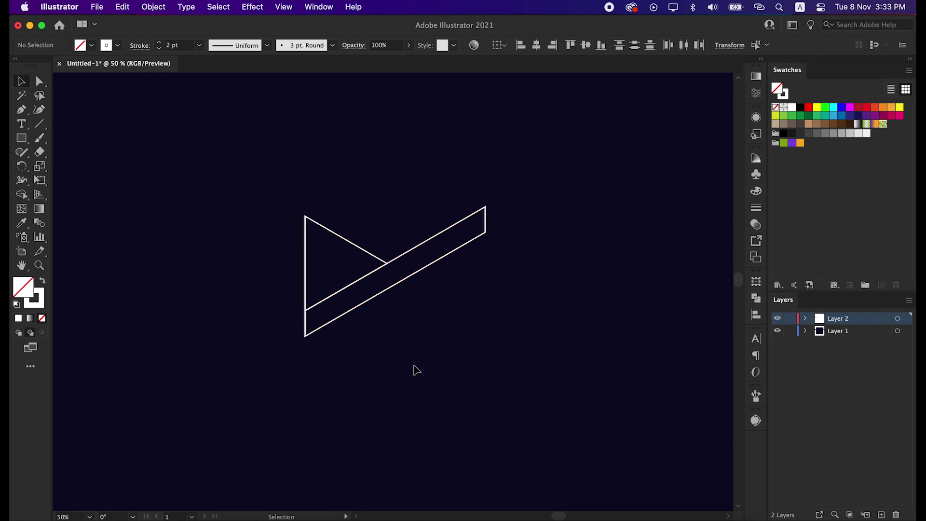
drag(424, 269, 472, 333)
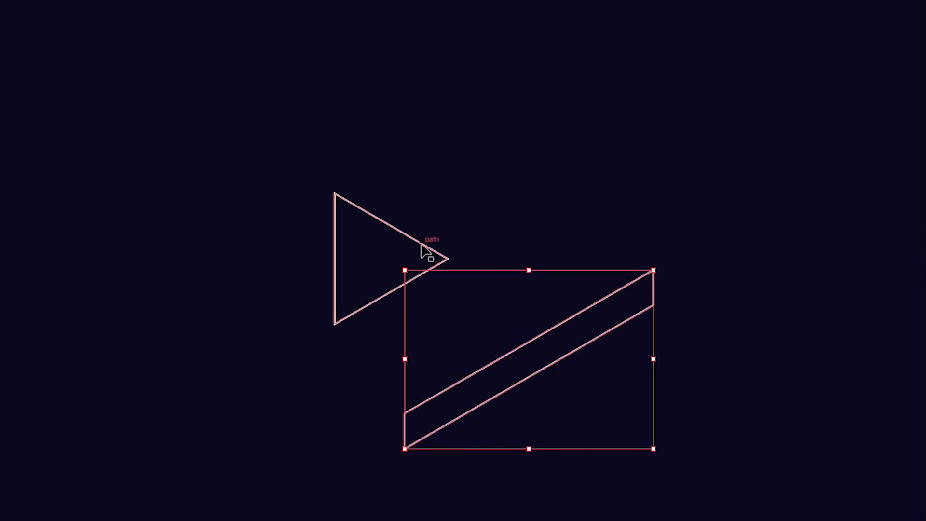
drag(424, 252, 393, 175)
click(531, 202)
key(super+z)
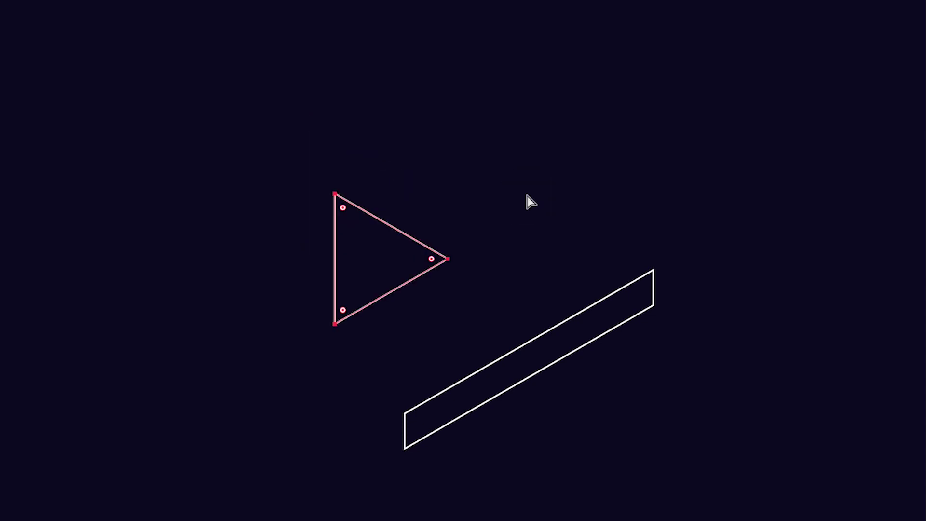
key(super+z)
click(519, 155)
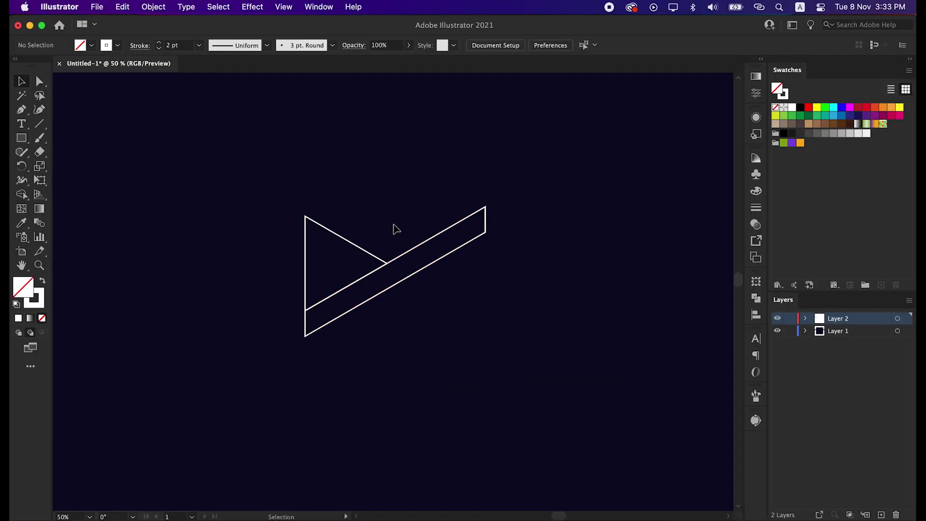
drag(381, 225, 330, 257)
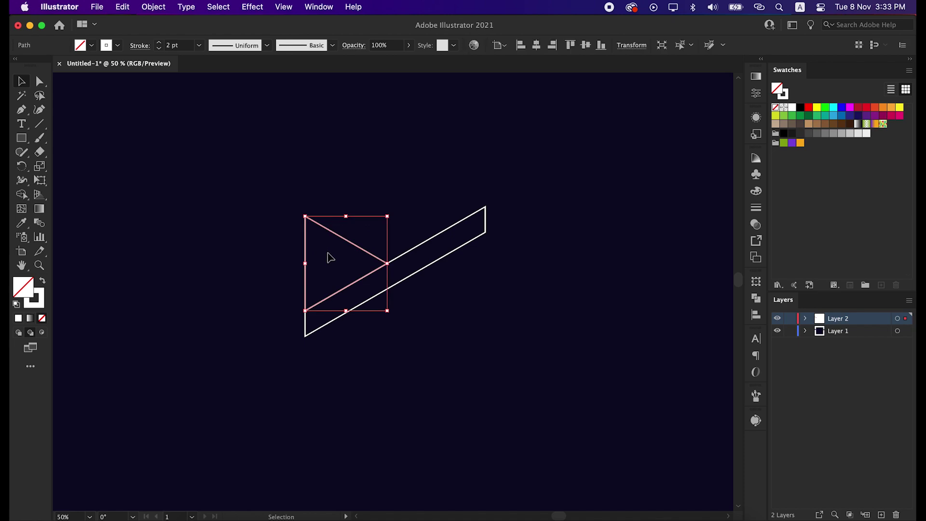
Copy the triangle, then unite the triangle and bar into one outline with Pathfinder
click(124, 7)
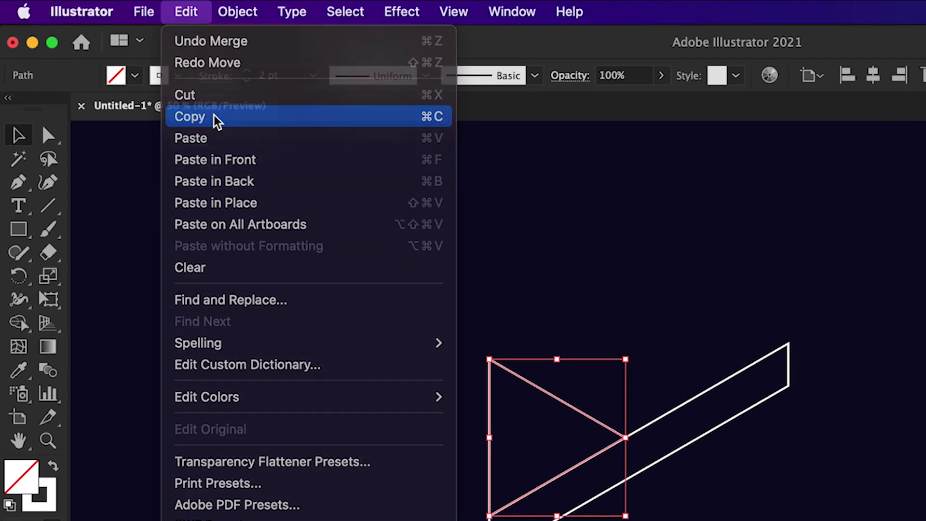
click(215, 122)
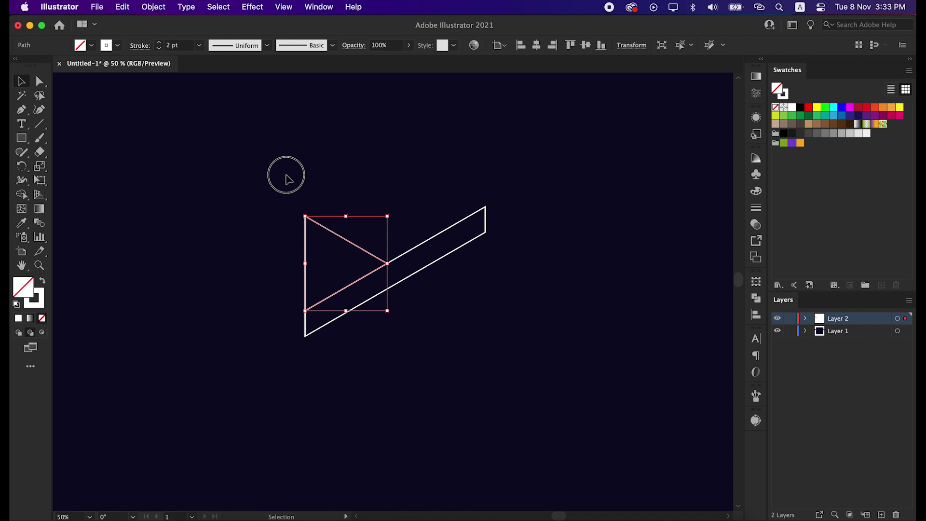
click(286, 176)
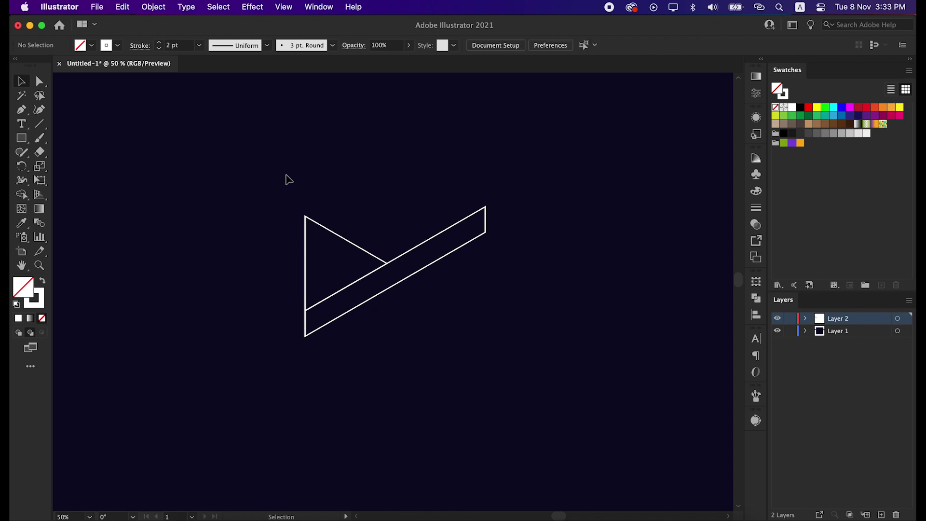
drag(281, 169, 453, 356)
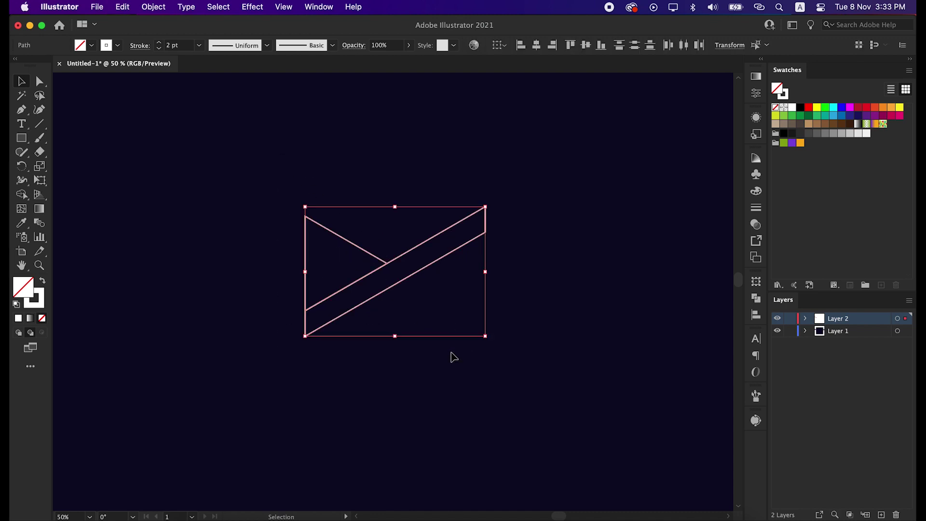
click(757, 298)
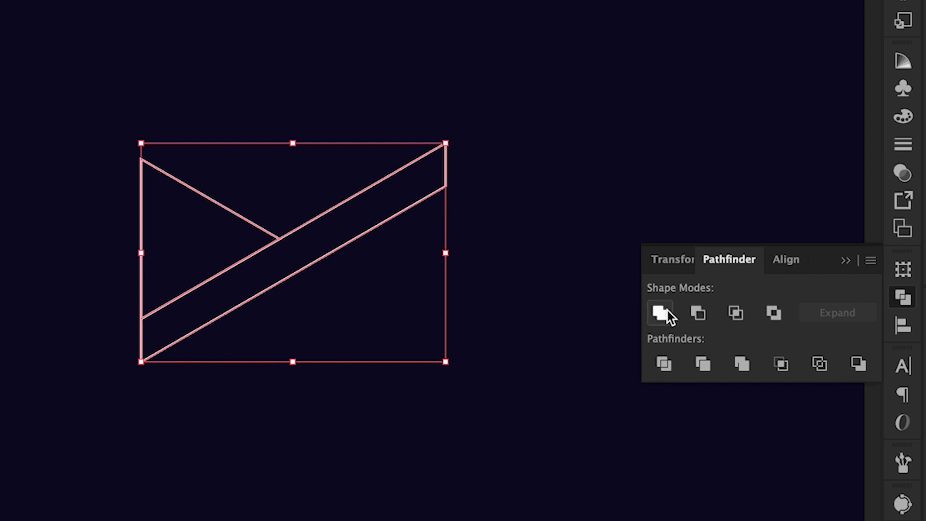
click(668, 313)
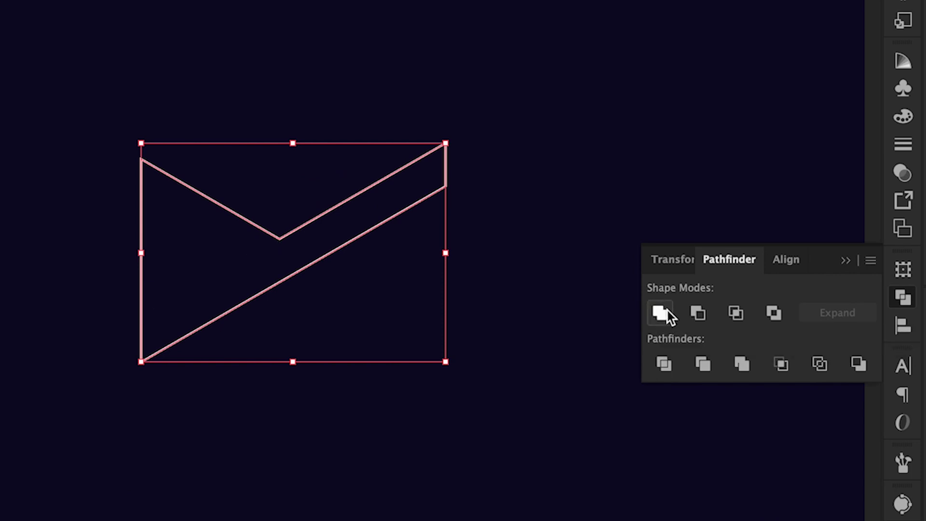
click(524, 413)
drag(347, 360, 243, 193)
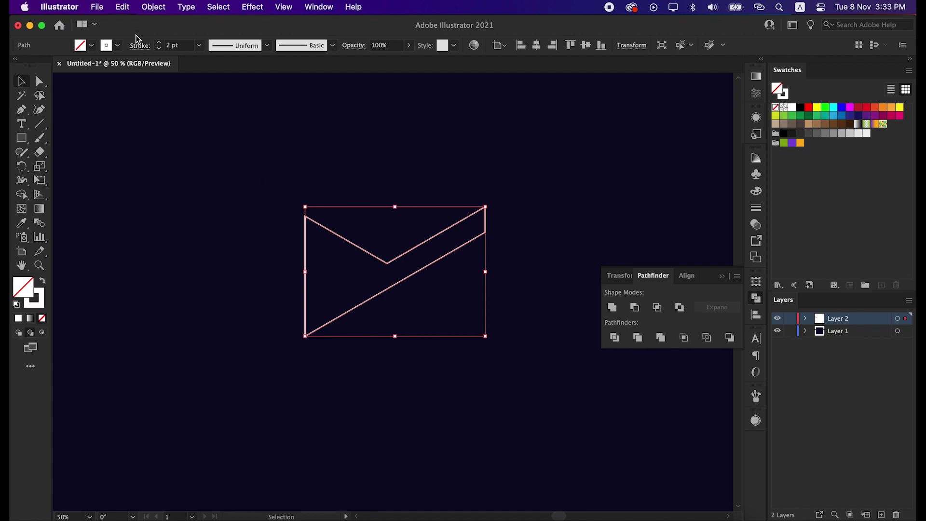
Paste the triangle copy in front, on top of the merged outline, and close Pathfinder
click(122, 6)
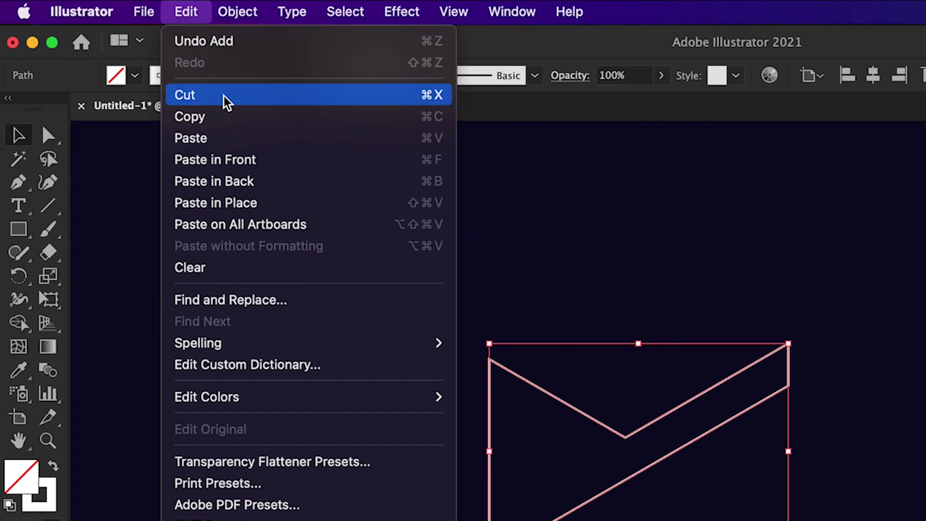
click(239, 160)
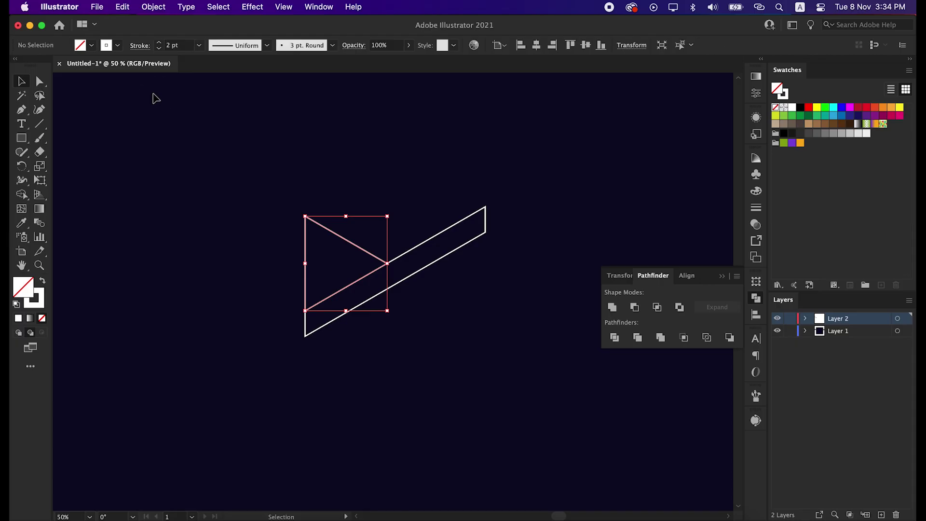
click(419, 248)
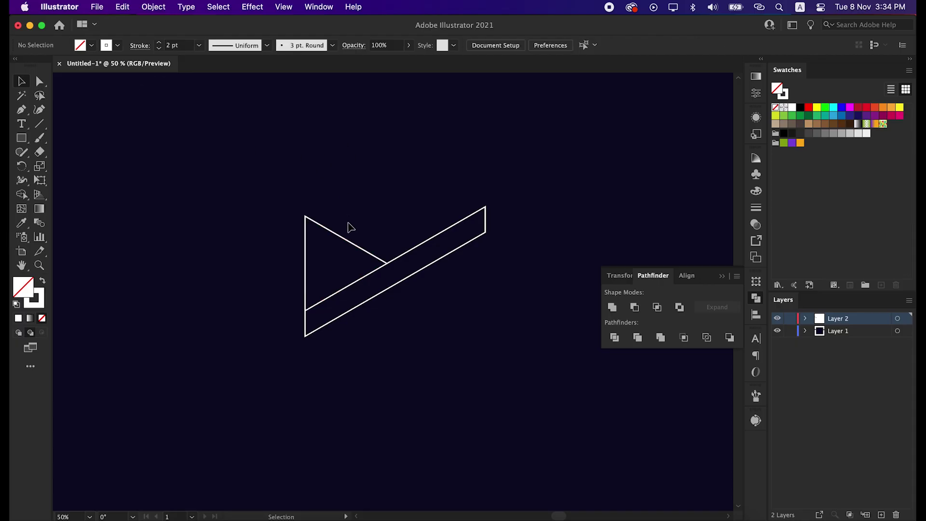
drag(347, 245, 195, 199)
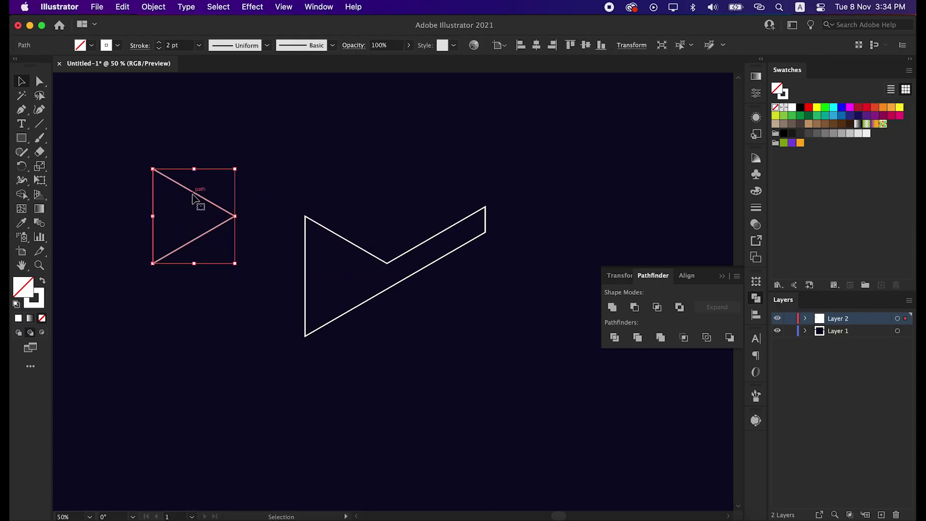
click(211, 280)
click(221, 289)
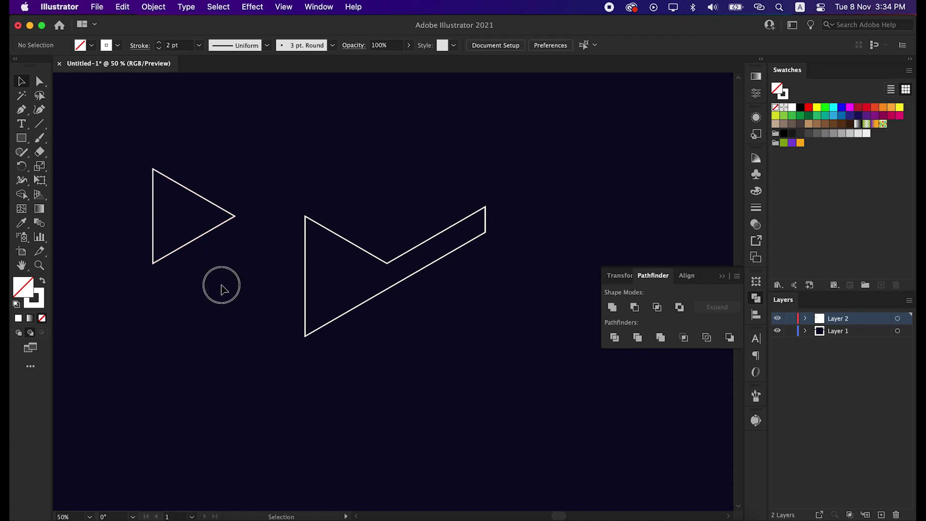
key(super+z)
click(219, 314)
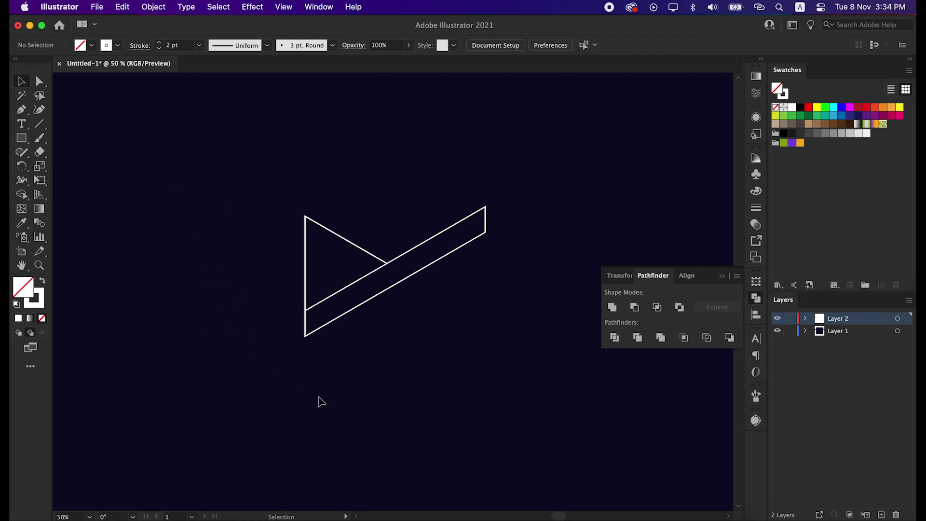
click(722, 277)
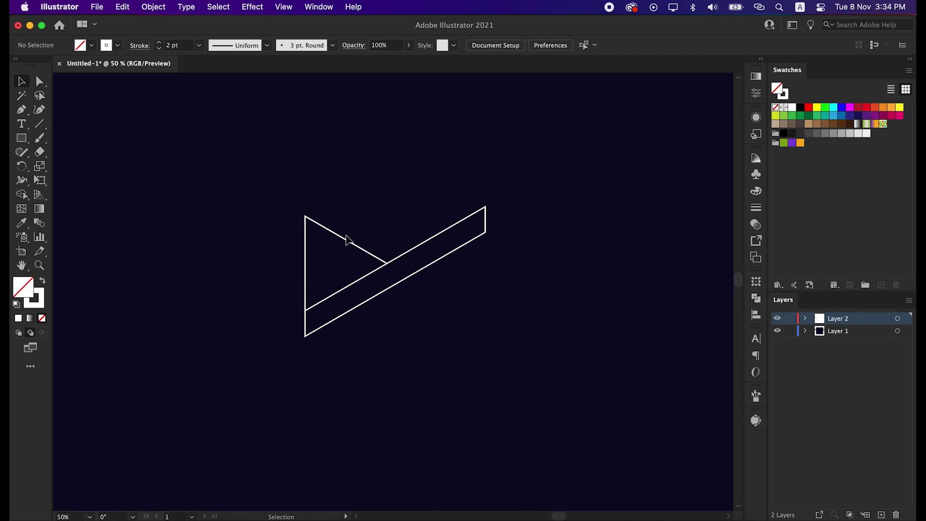
Round the bar's end corners and the triangle's top and bottom-left corners with live-corner widgets
click(39, 83)
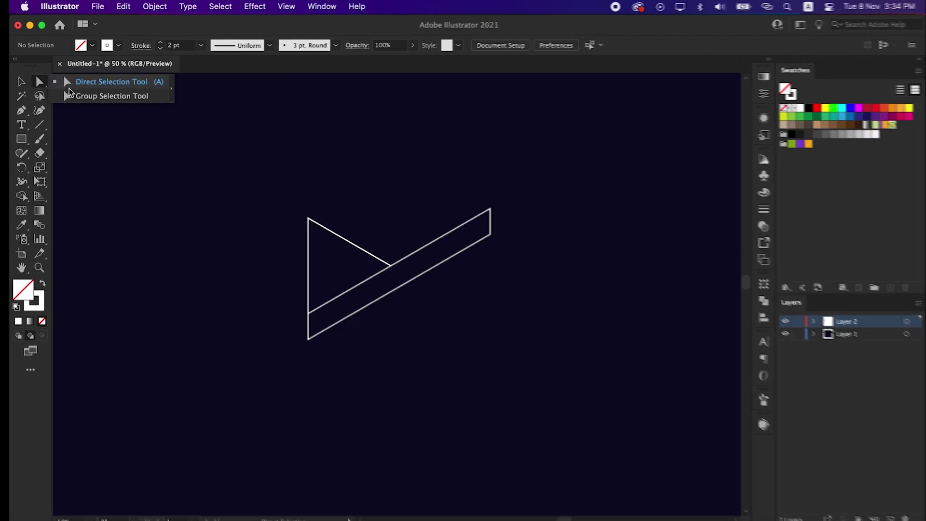
click(71, 83)
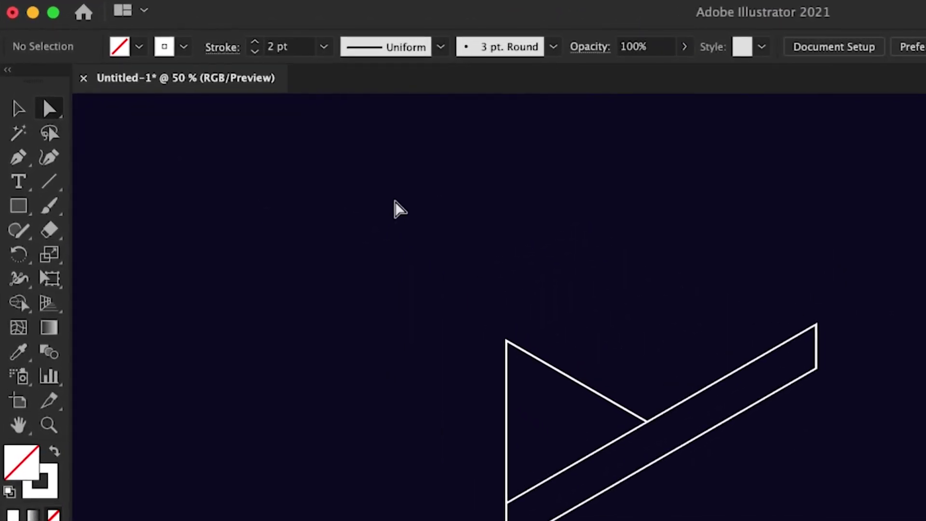
drag(778, 278, 833, 393)
drag(598, 238, 559, 218)
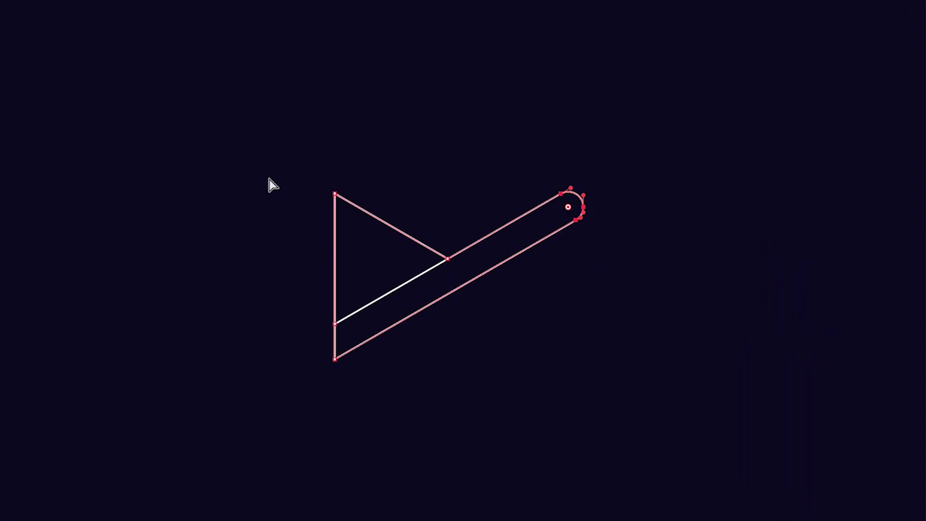
drag(282, 166, 347, 214)
click(342, 361)
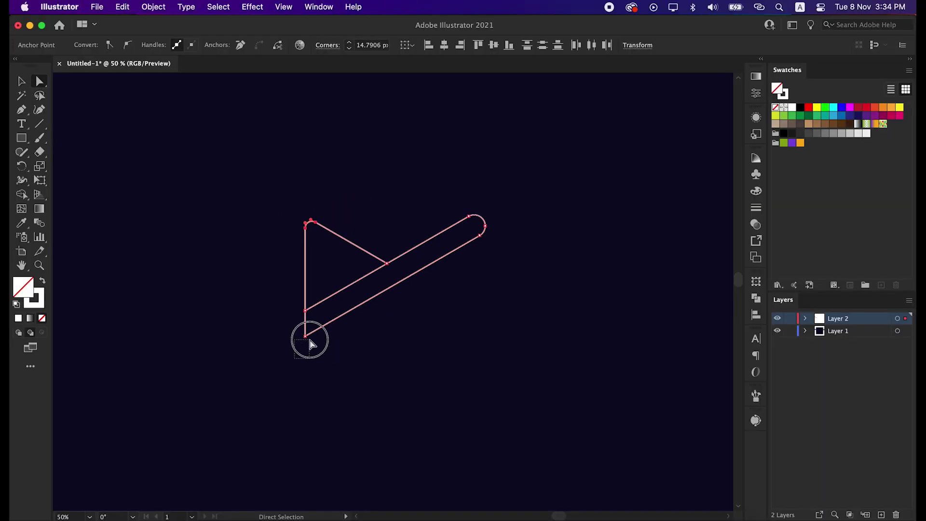
drag(311, 326, 311, 328)
click(340, 331)
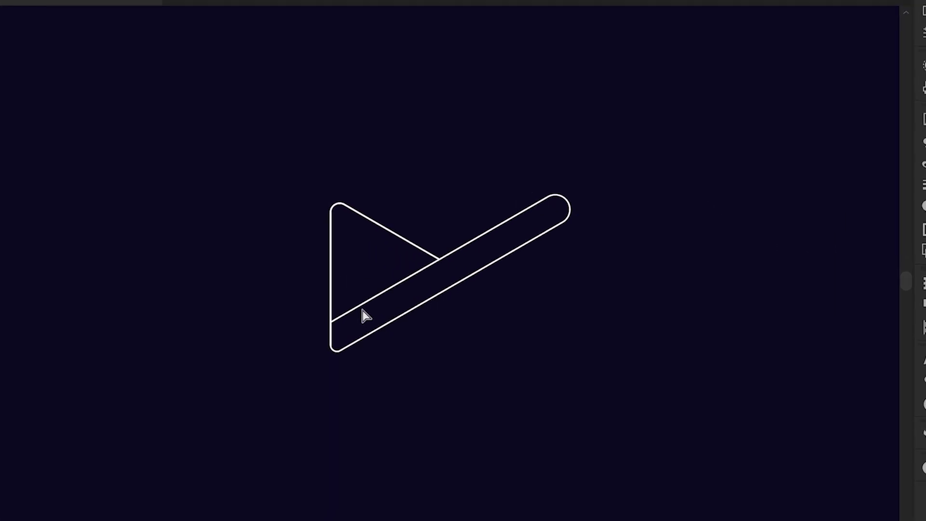
Give the triangle copy's bottom-left corner a roughly 49 px rounding and nudge it into place
click(334, 296)
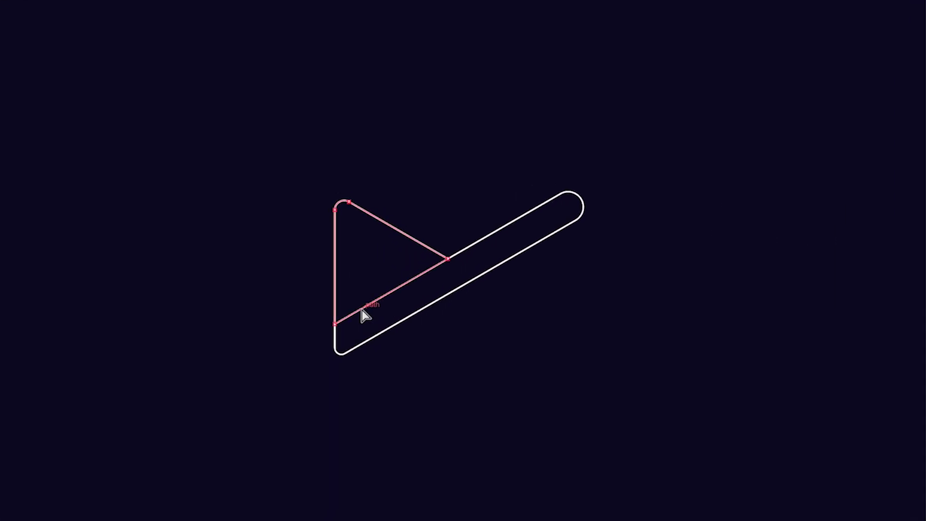
click(353, 314)
key(a)
drag(343, 311, 379, 223)
click(452, 366)
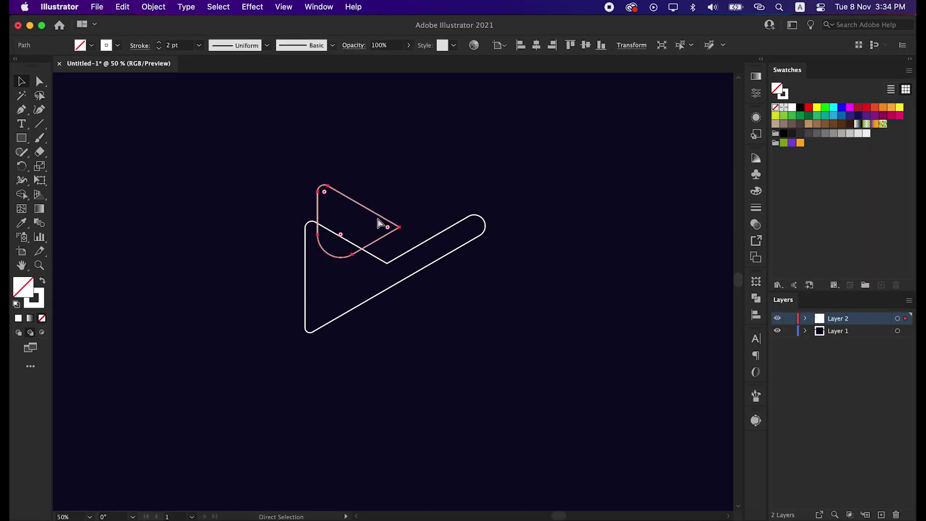
drag(379, 223, 368, 259)
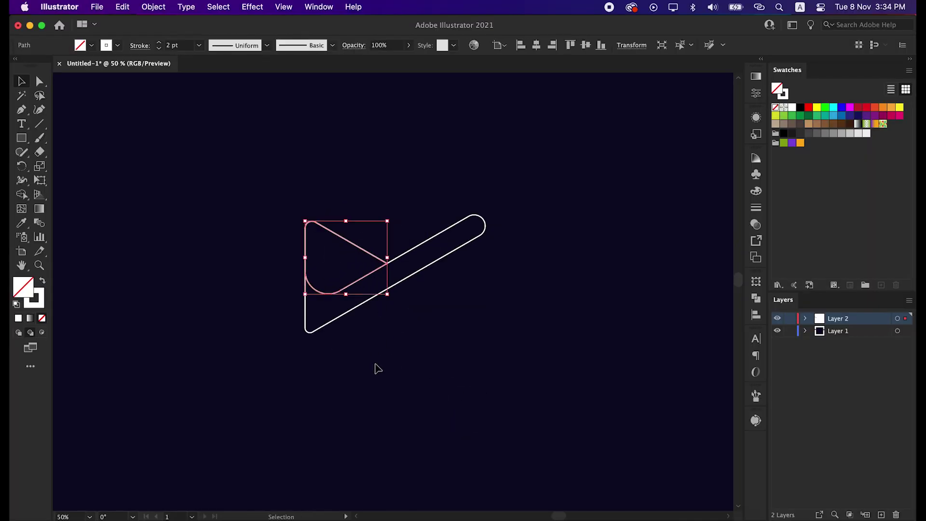
click(375, 369)
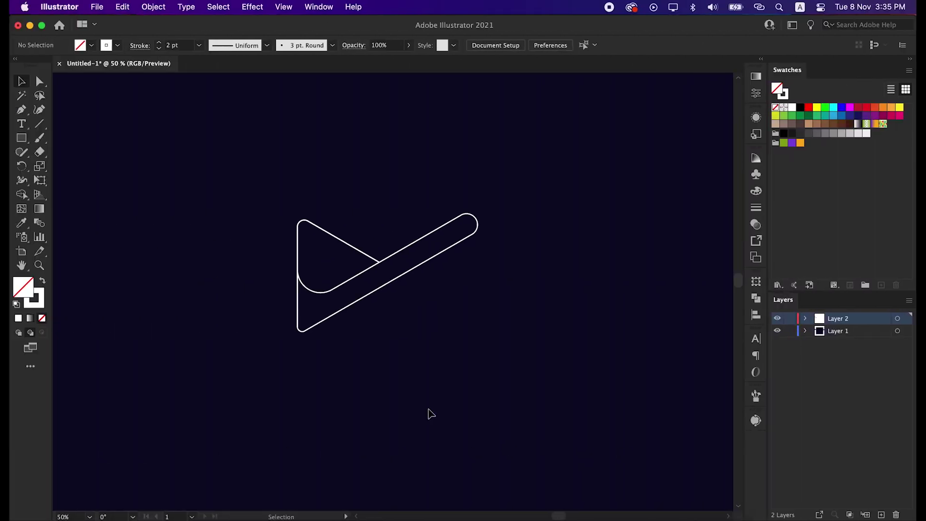
Alt+Shift-drag a copy of the outline shape straight down and rotate it 180°
drag(265, 197, 410, 359)
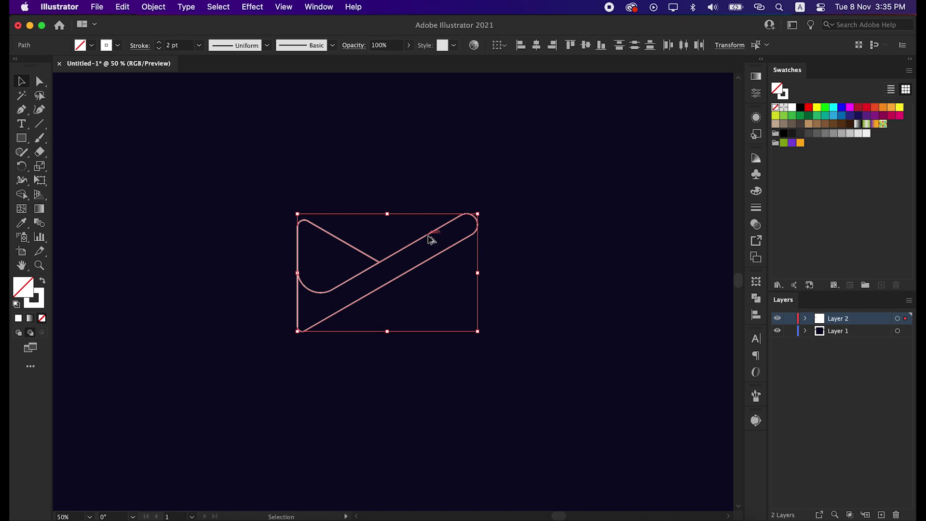
drag(431, 240, 432, 379)
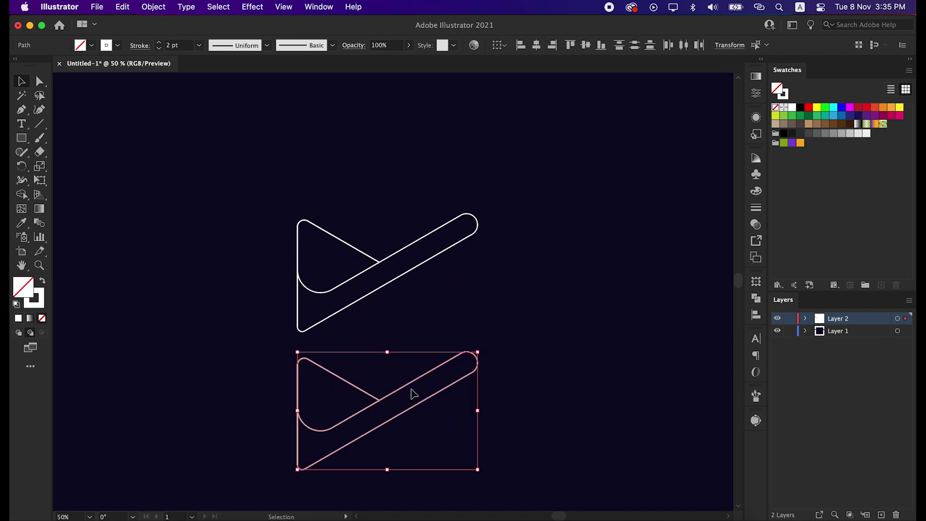
right_click(413, 394)
mouse_move(62, 442)
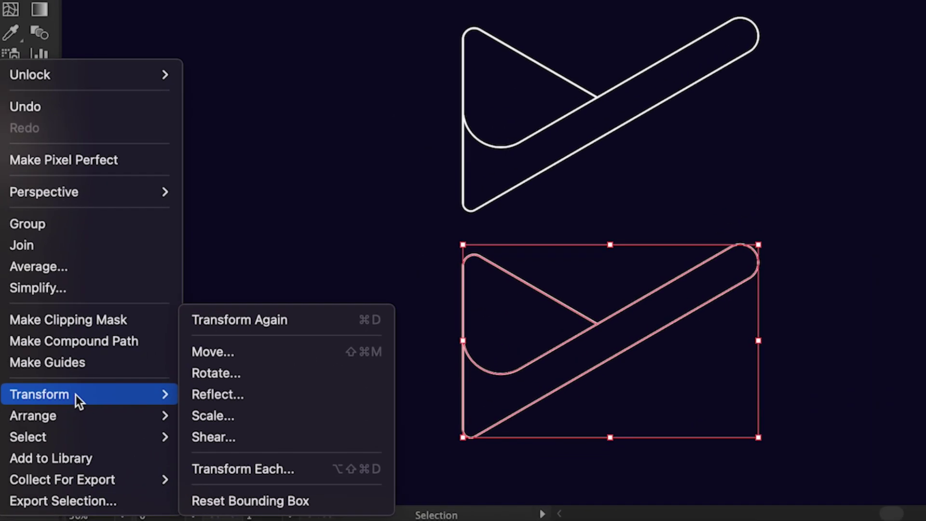
click(247, 376)
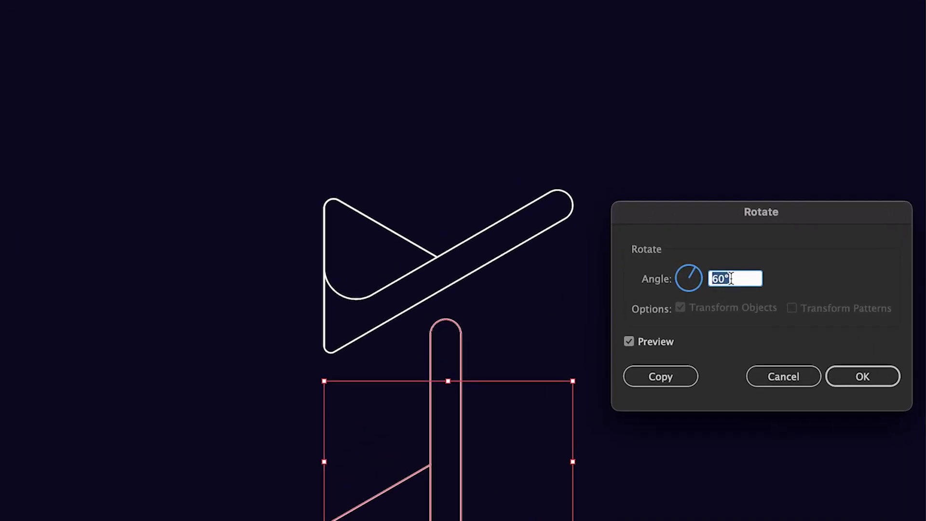
text(180)
click(852, 377)
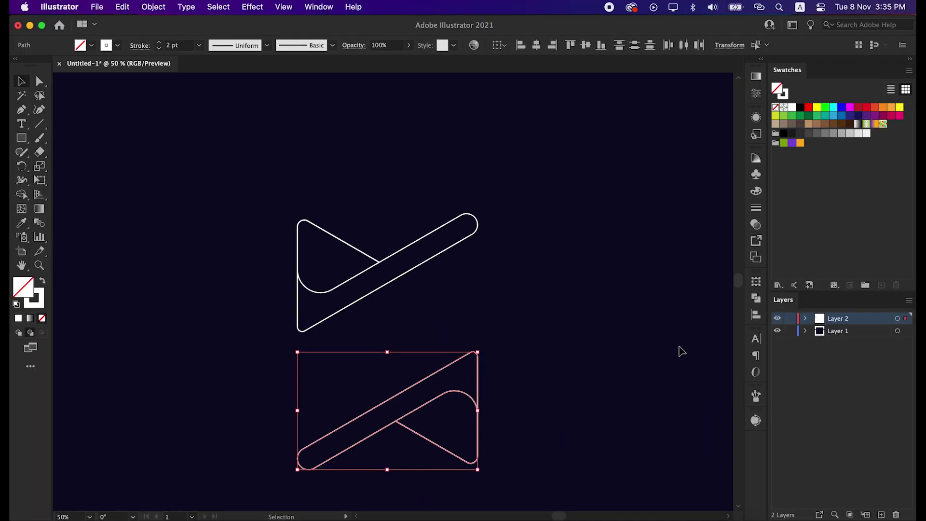
Shift-drag the rotated copy up to interlock with the original, then select all the artwork
drag(469, 396, 471, 292)
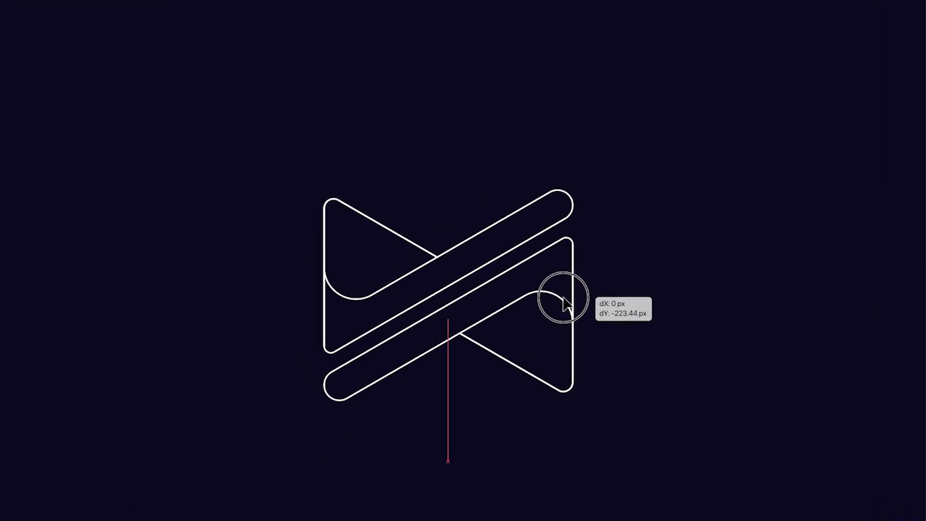
drag(564, 298, 564, 300)
key(space)
drag(667, 353, 665, 374)
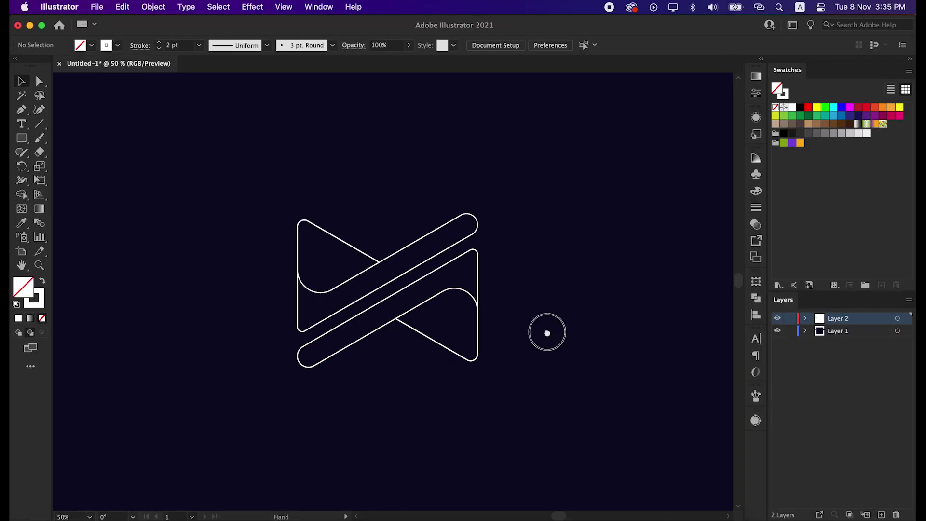
drag(545, 346, 543, 349)
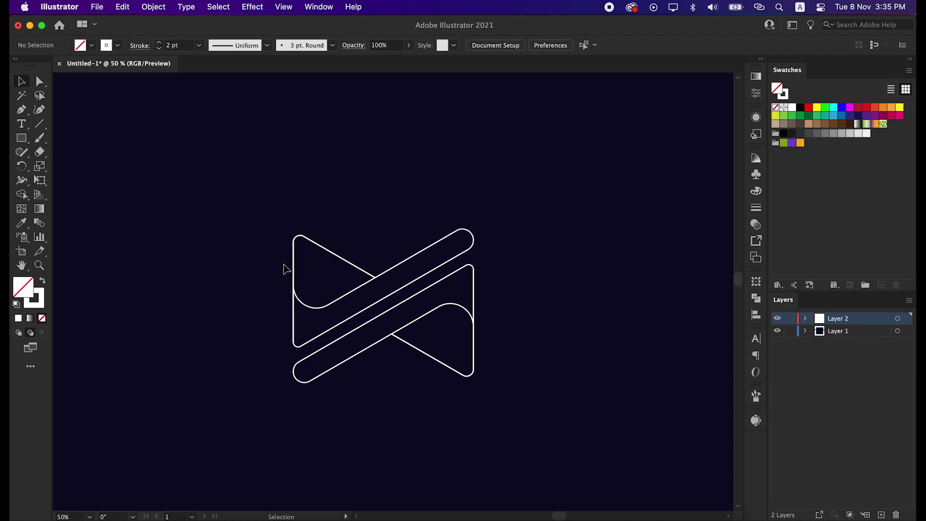
drag(232, 208, 478, 389)
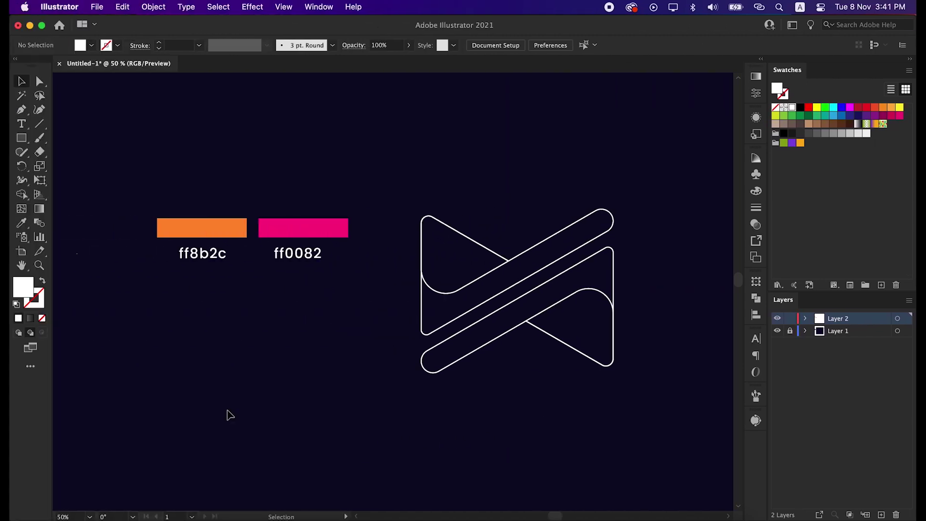
Draw a rectangle bar above the swatches and give it a linear gradient fill
drag(21, 138, 58, 138)
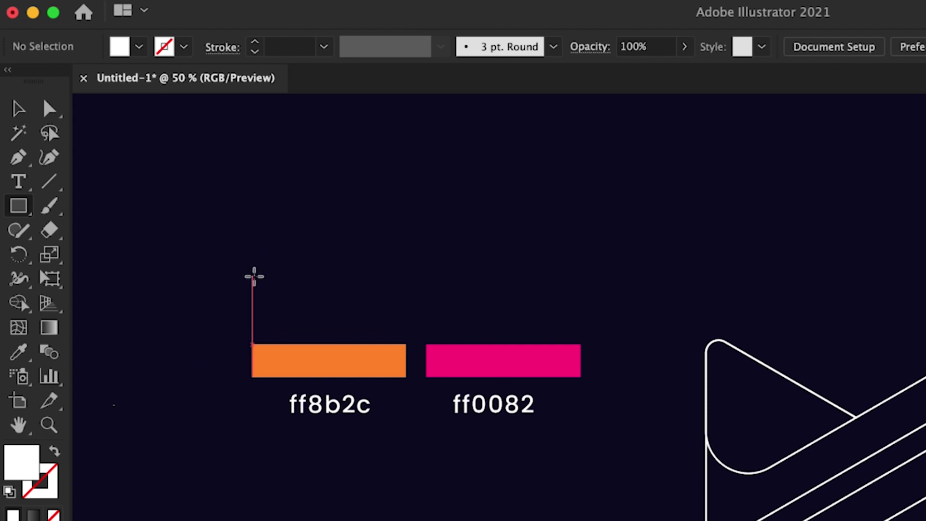
drag(252, 276, 585, 319)
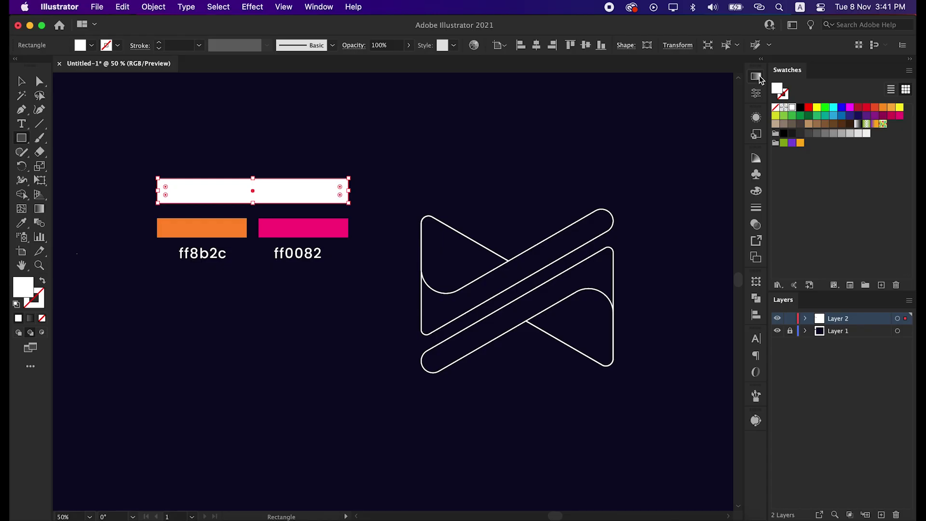
click(756, 76)
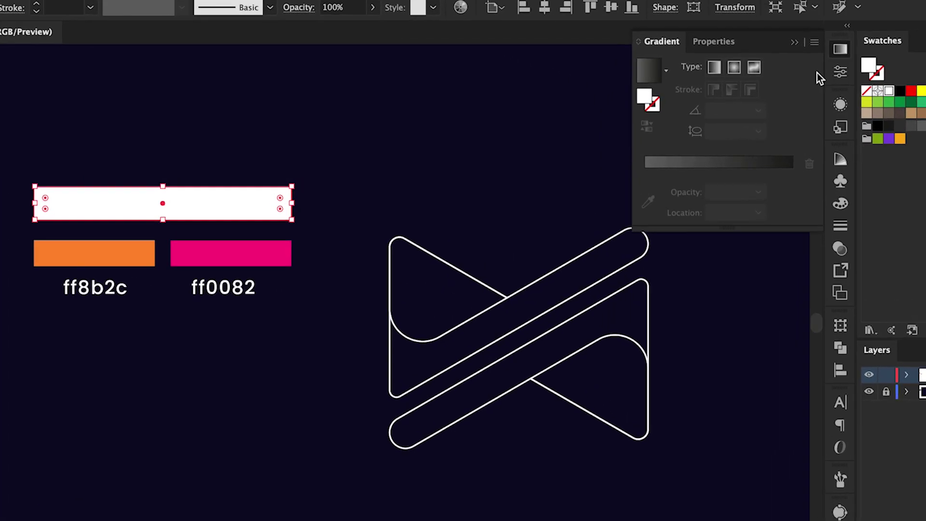
click(657, 160)
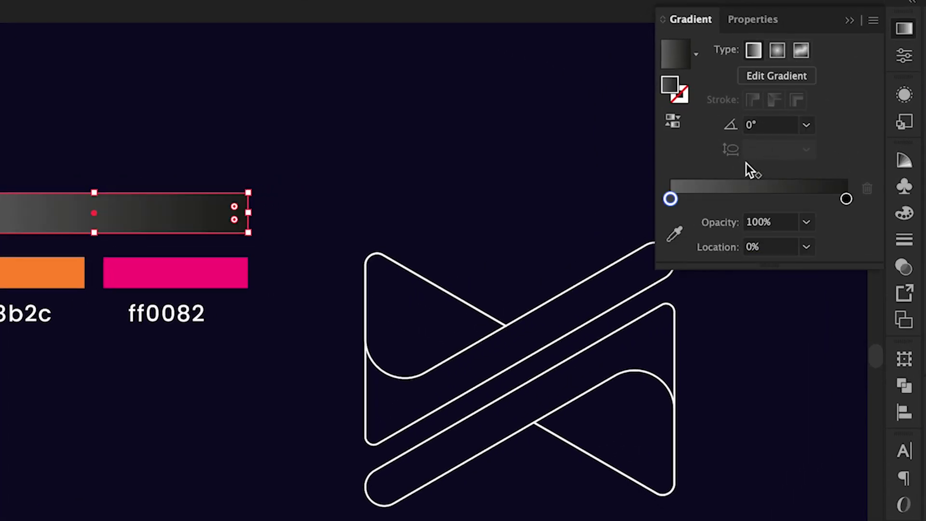
Eyedrop orange ff8b2c into the left gradient stop and pink ff0082 into the right
double_click(671, 198)
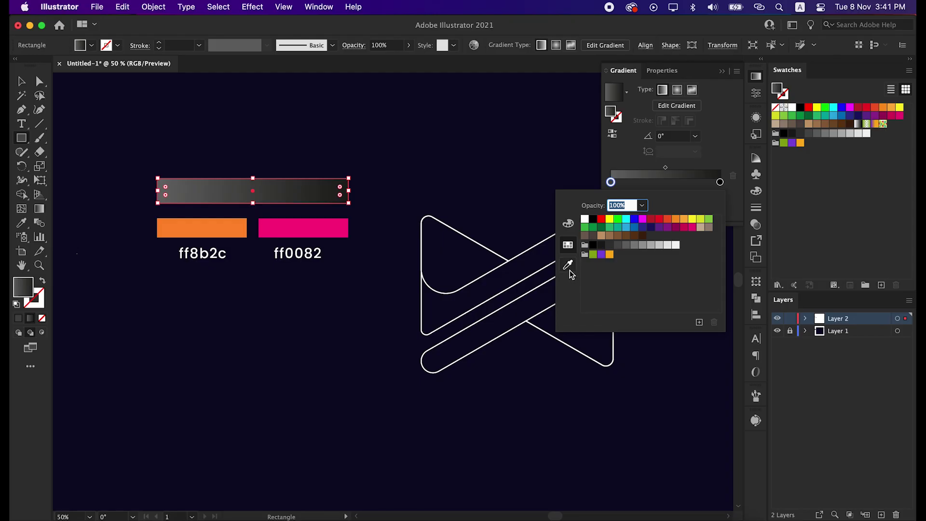
click(569, 267)
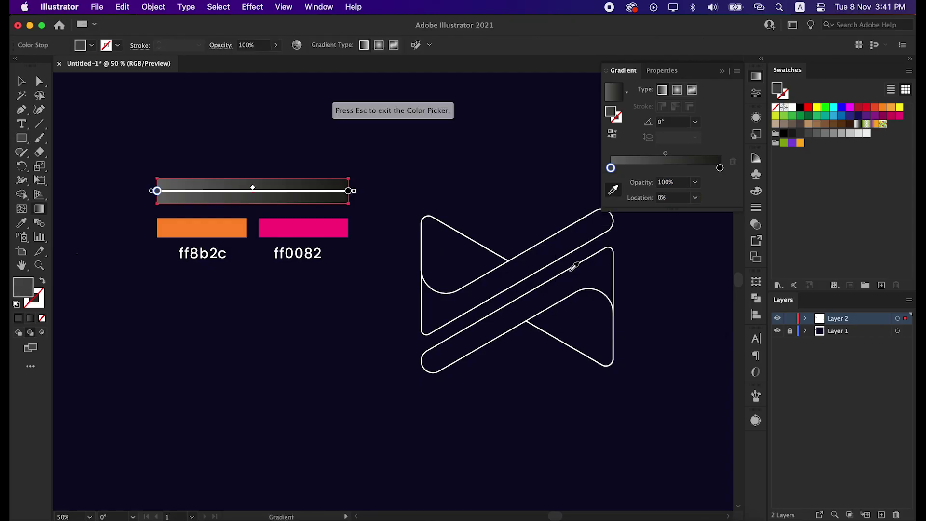
click(233, 226)
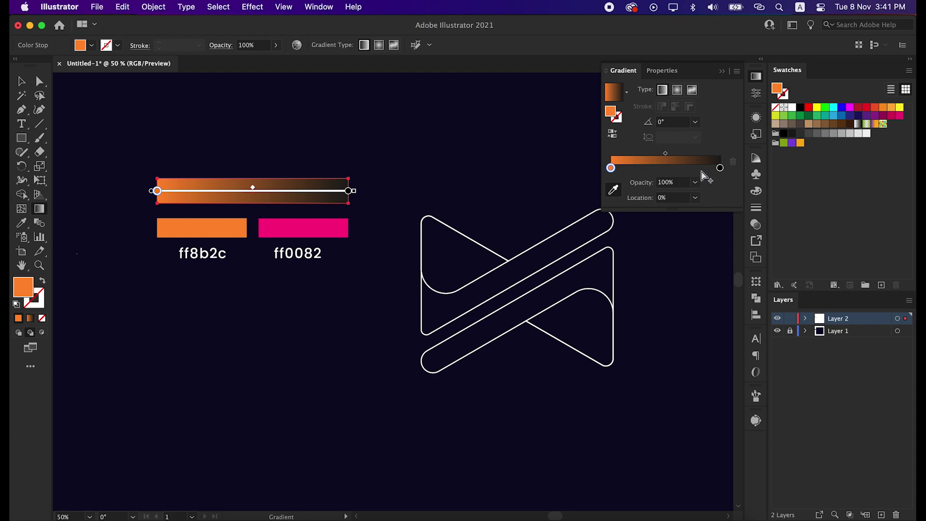
double_click(720, 167)
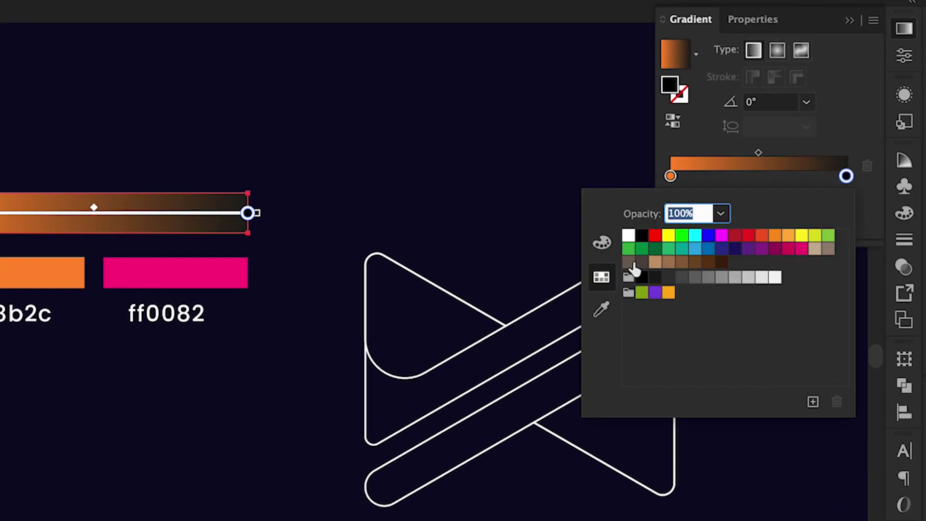
click(602, 309)
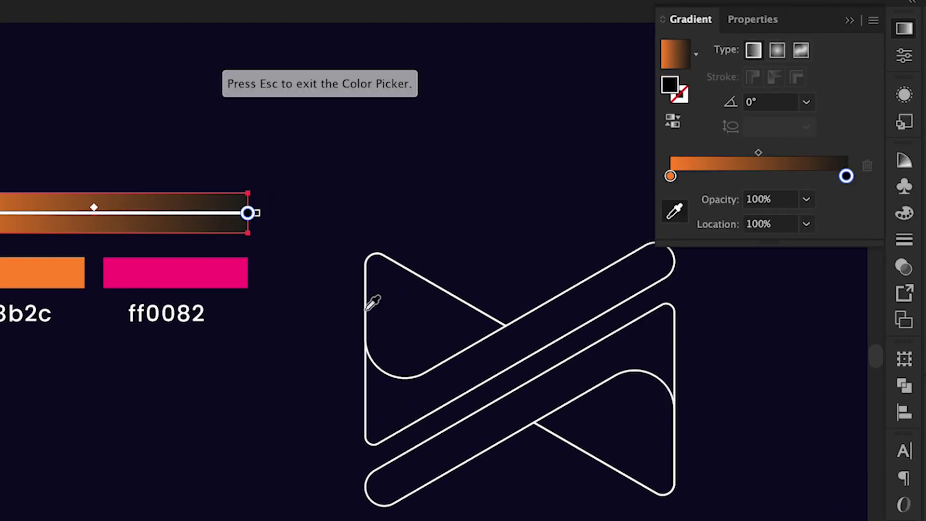
click(209, 277)
Select the upper triangle-and-bar path and swap its stroke into a fill
key(v)
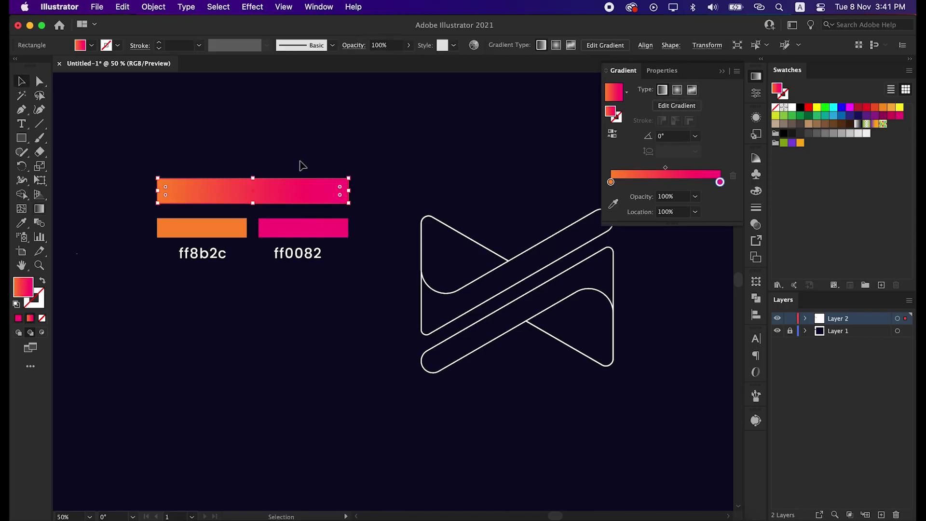
click(299, 149)
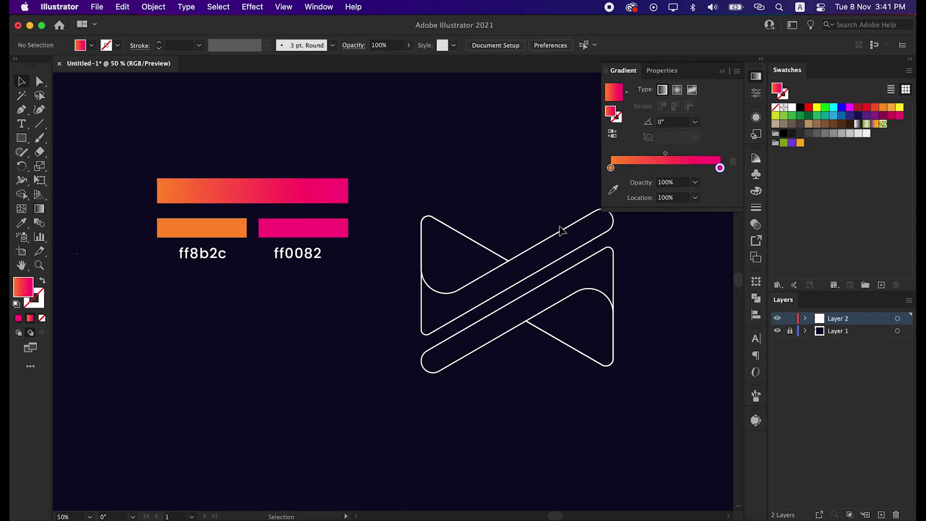
click(724, 71)
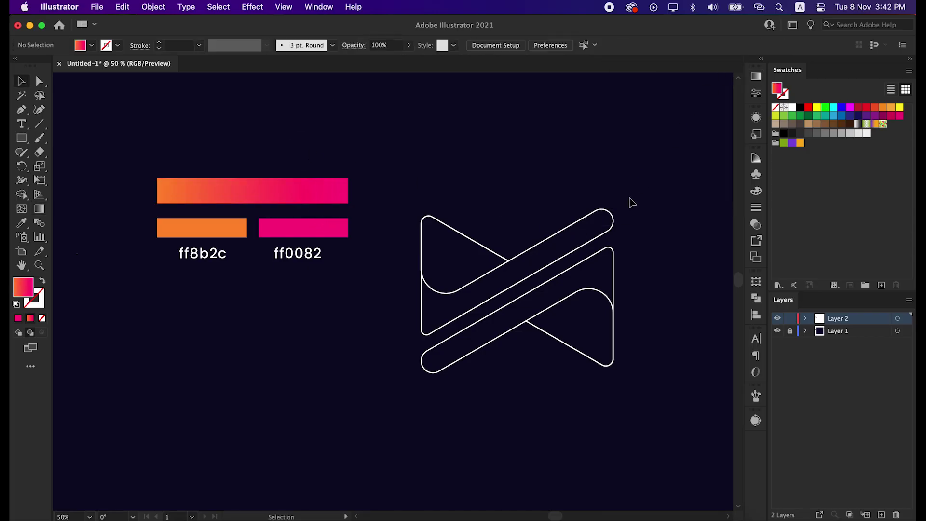
click(613, 215)
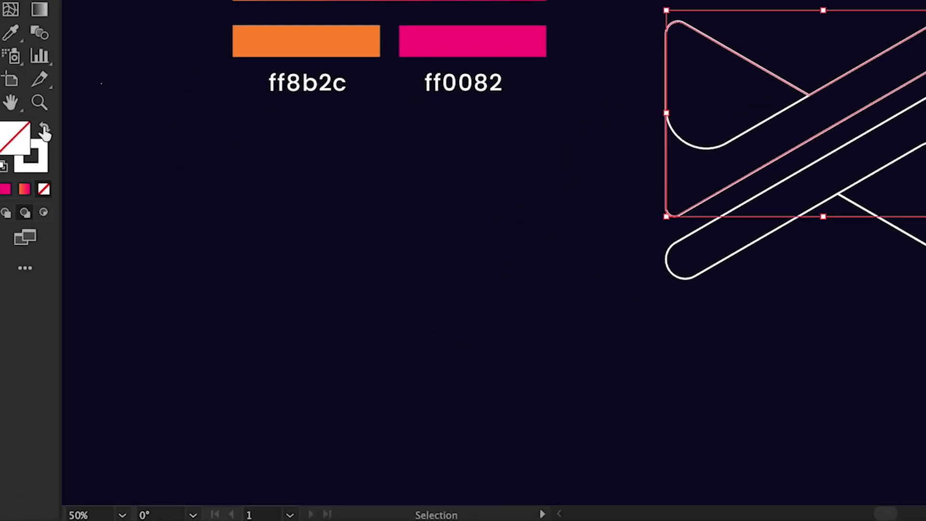
click(43, 281)
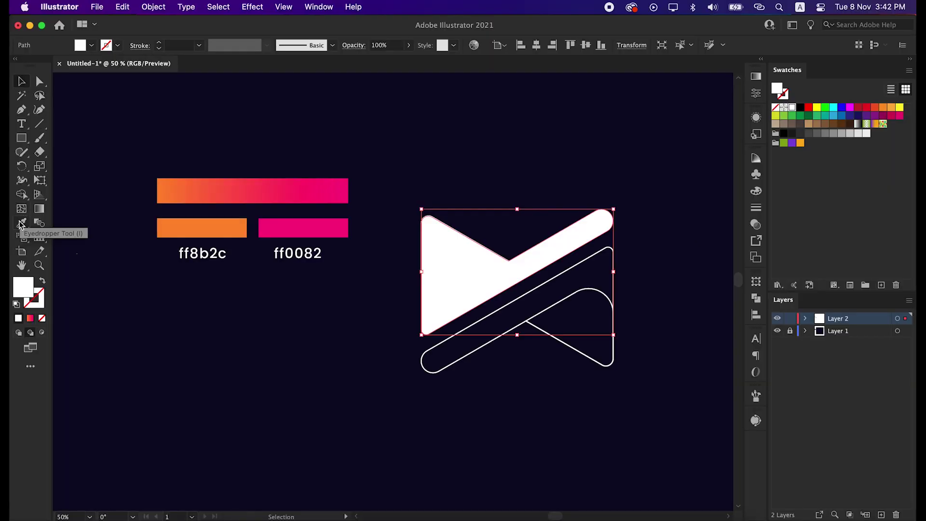
Eyedrop the orange-to-pink gradient onto it and angle it from bottom-left to top-right
drag(22, 224, 65, 222)
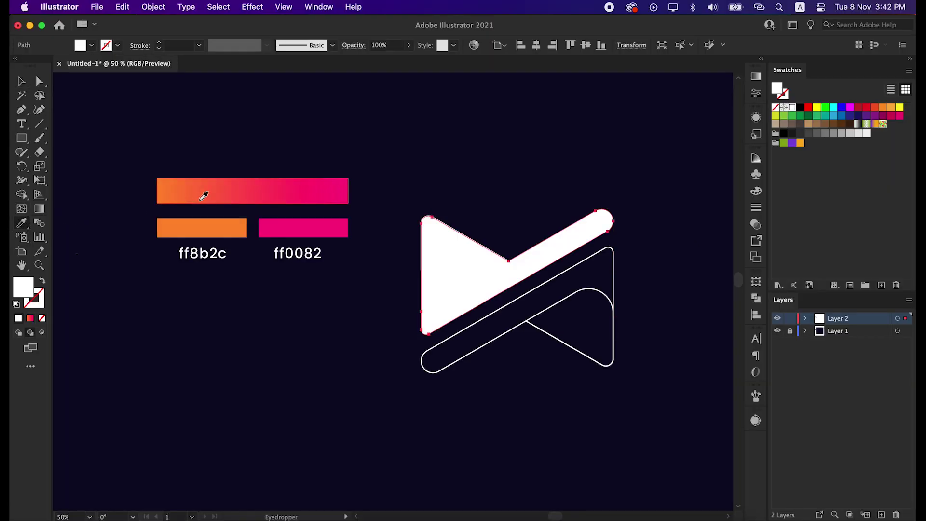
click(230, 183)
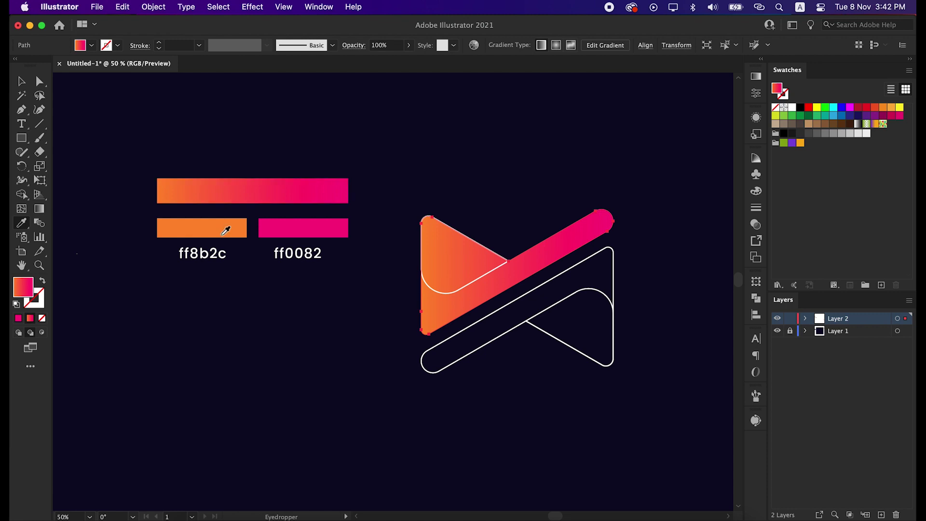
click(41, 211)
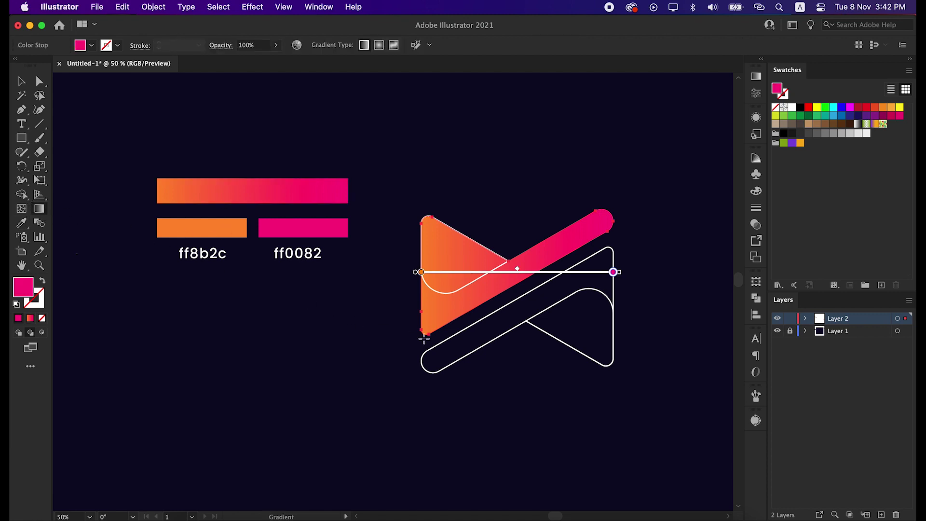
mouse_move(420, 335)
mouse_down()
mouse_move(444, 310)
mouse_move(615, 216)
mouse_up()
key(v)
click(505, 202)
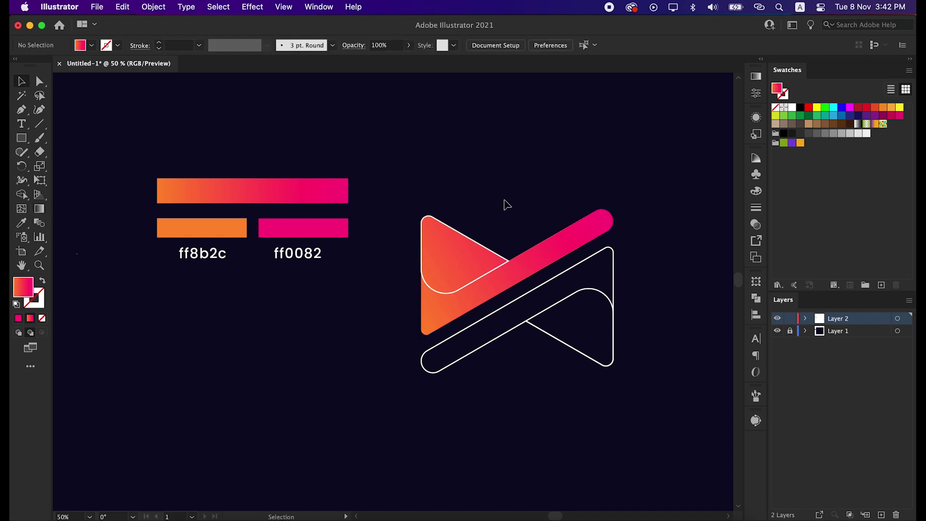
Give the inner rounded triangle a white fill with no outline, then apply a gradient
click(473, 281)
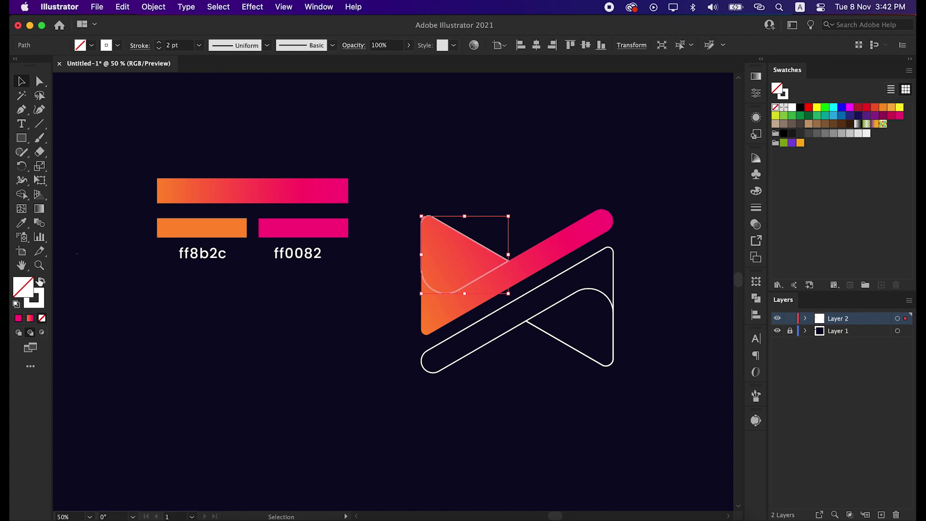
click(40, 282)
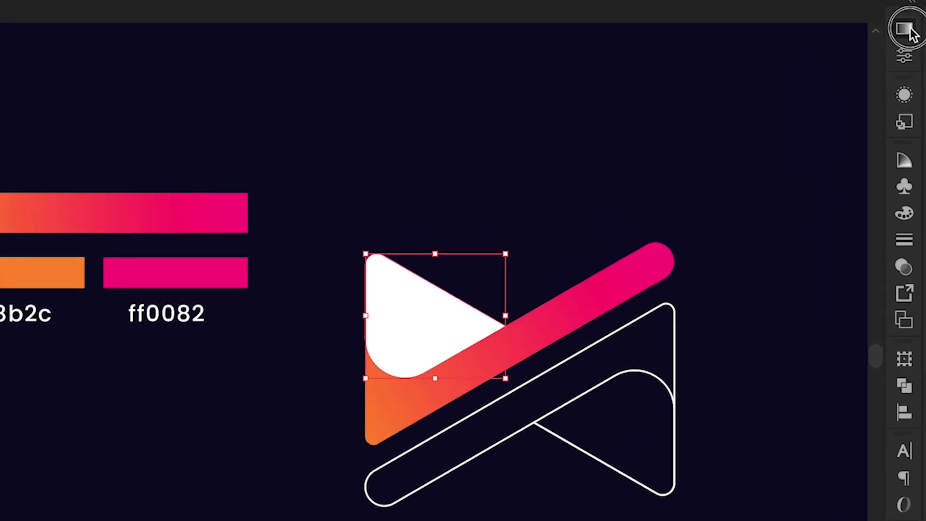
click(905, 28)
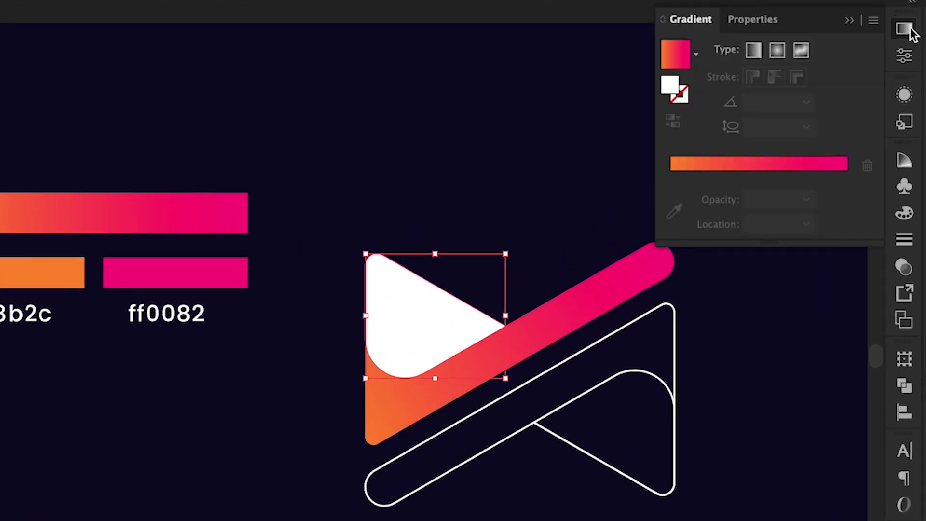
click(757, 165)
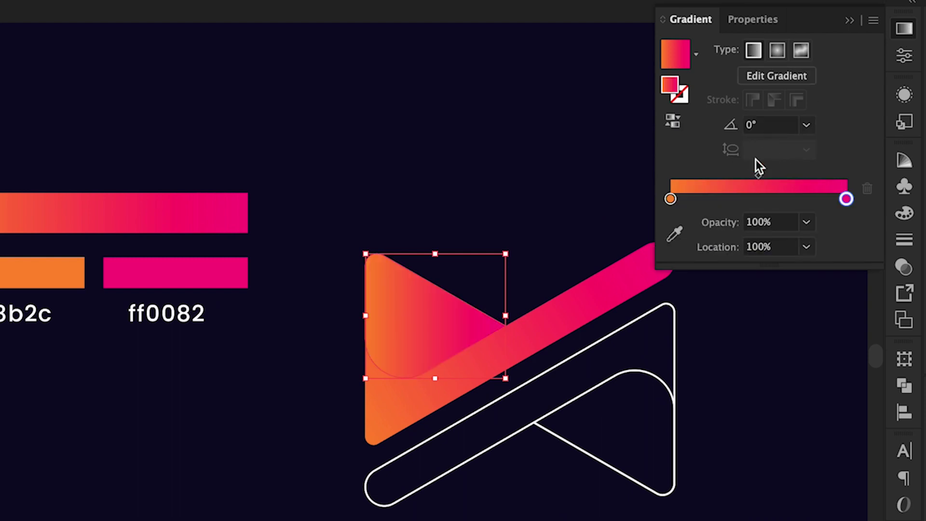
Set the gradient's starting stop to black and its ending stop to 0% opacity
double_click(671, 200)
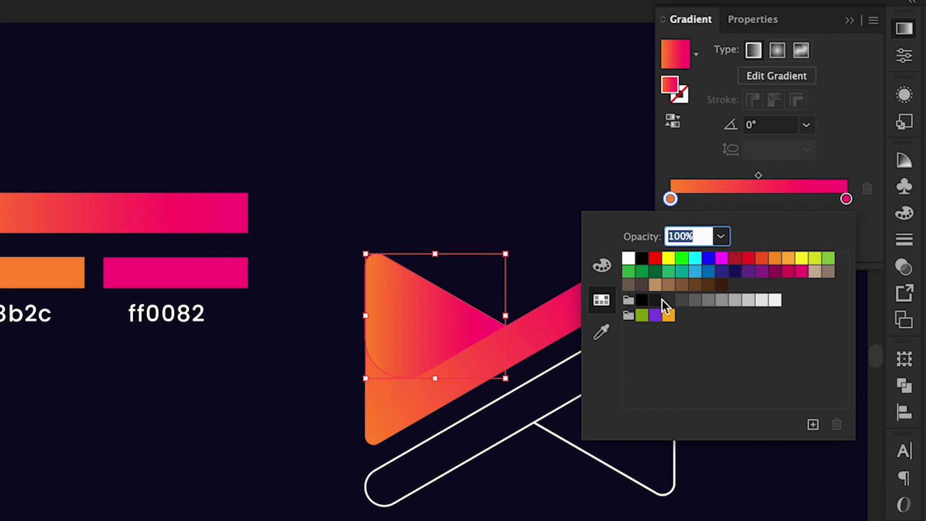
click(646, 300)
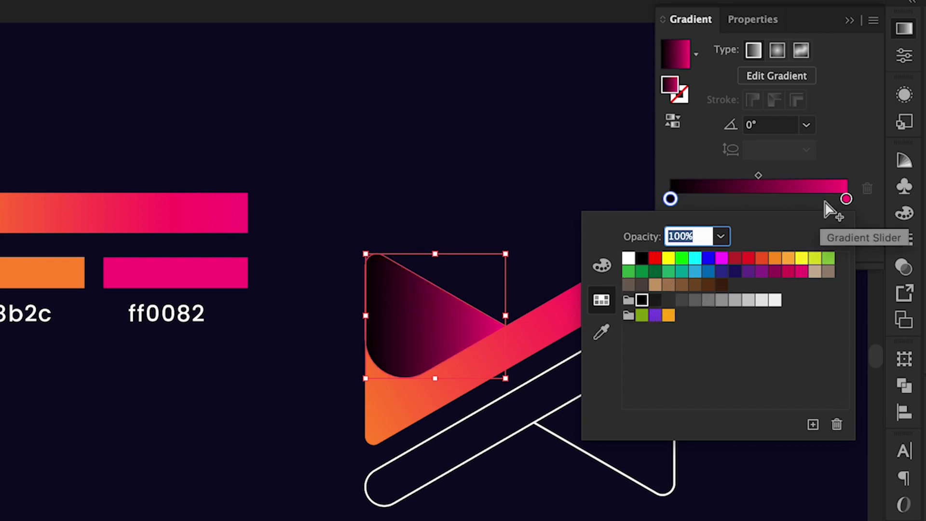
click(846, 200)
double_click(846, 199)
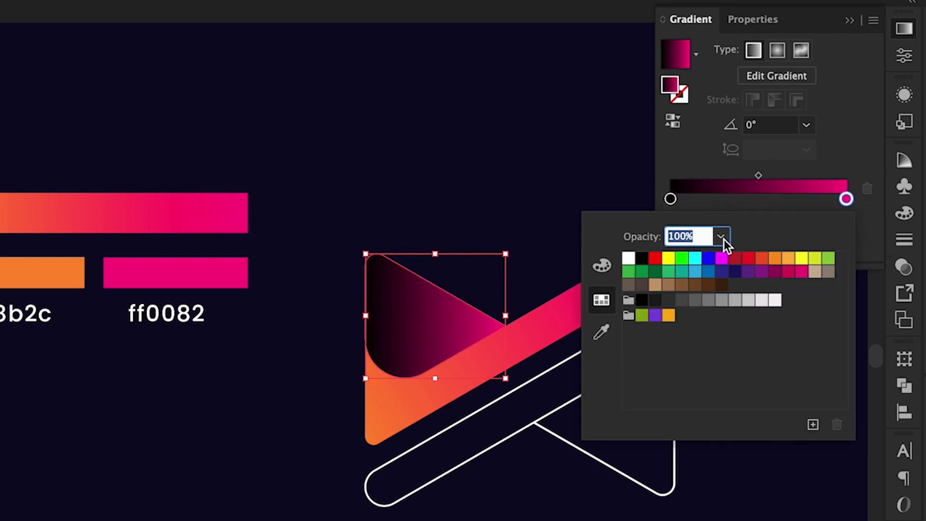
text(0)
key(Return)
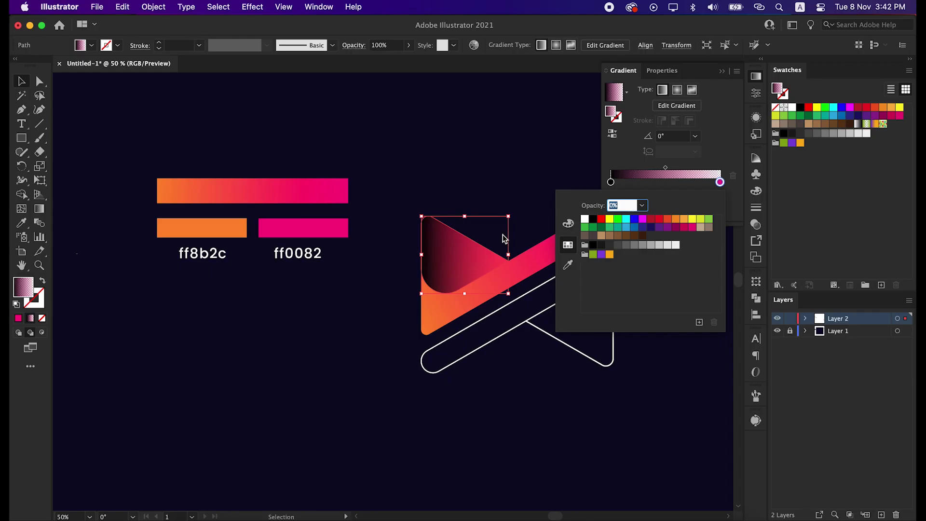
click(465, 255)
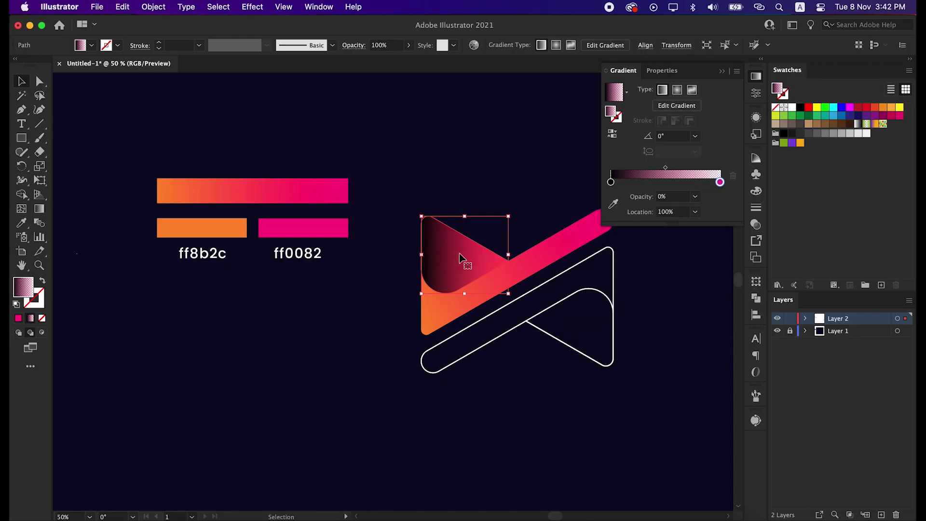
Angle the shading gradient diagonally from the triangle's lower-left past its top, about 68.5°
key(g)
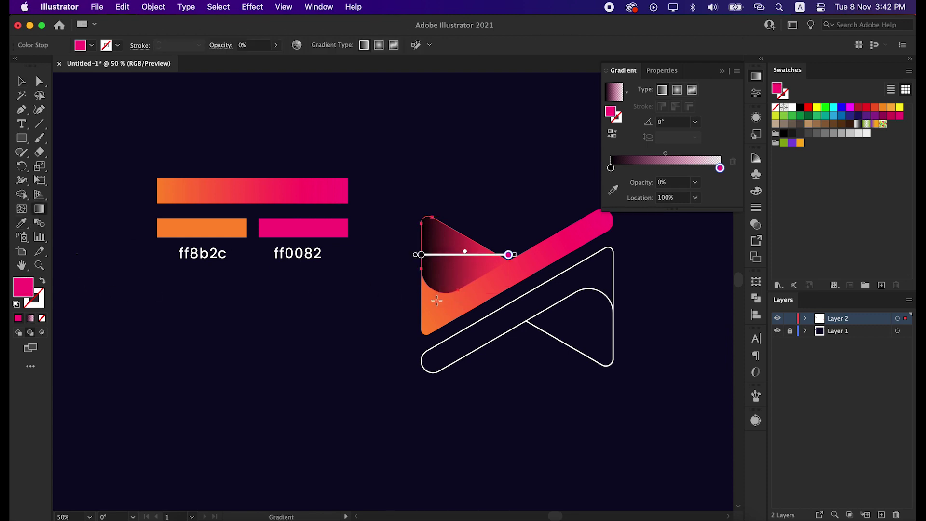
mouse_move(436, 300)
mouse_down()
mouse_move(501, 213)
mouse_move(499, 172)
mouse_up()
key(super+z)
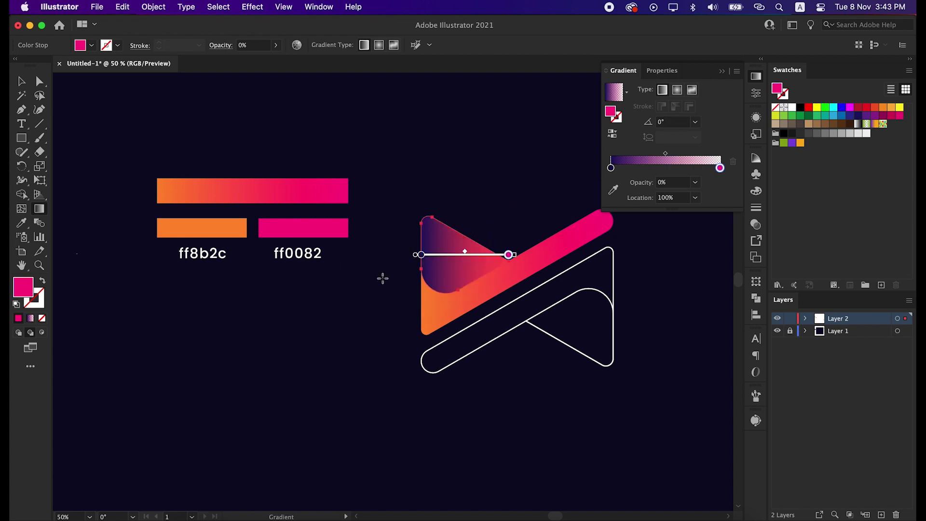
mouse_move(422, 303)
mouse_down()
mouse_move(470, 232)
mouse_move(491, 170)
mouse_up()
drag(438, 328, 497, 179)
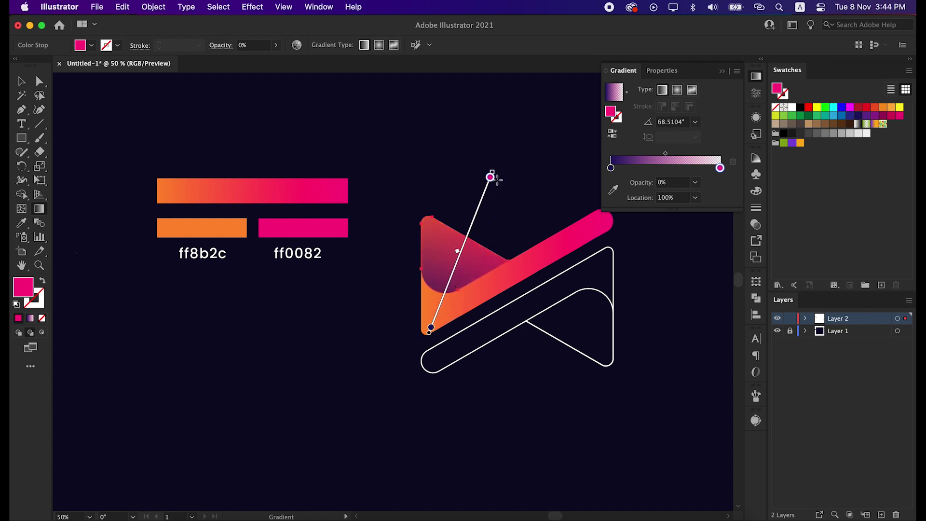
key(v)
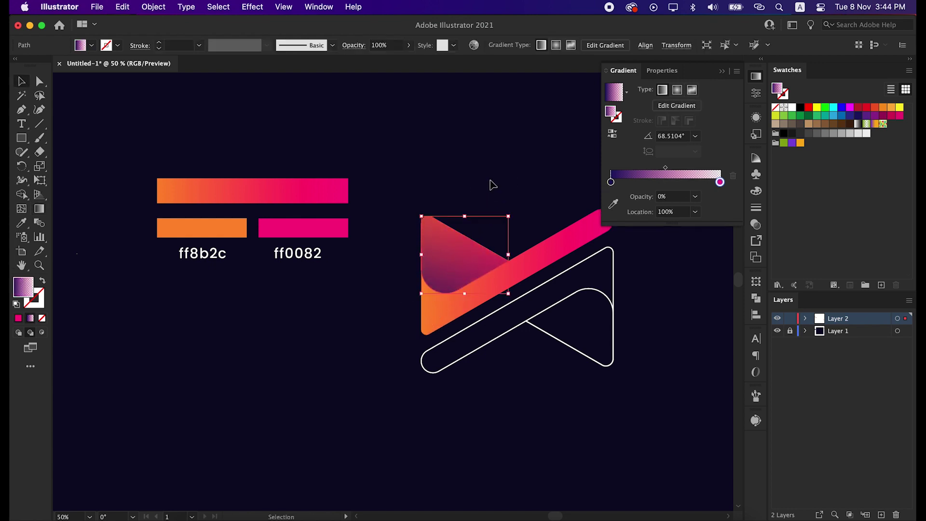
click(469, 160)
click(632, 273)
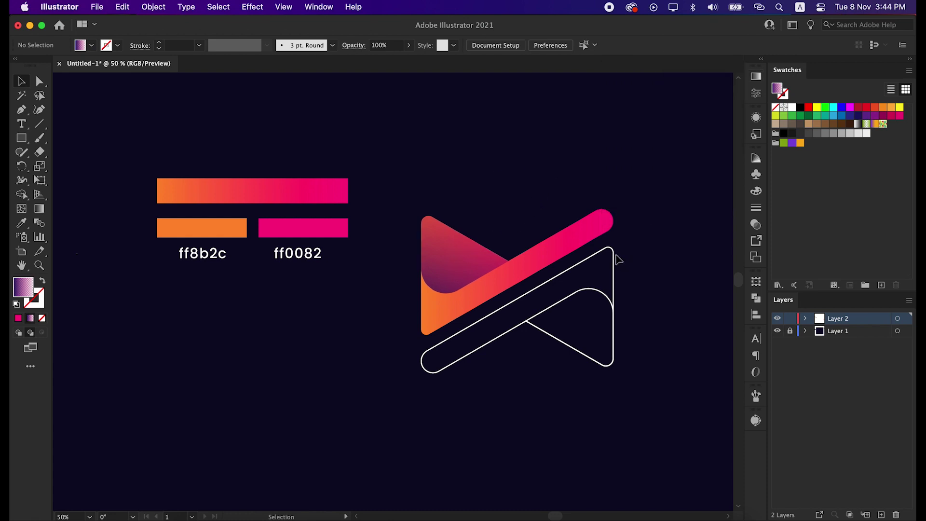
Fill the lower mirrored bar with the orange-to-pink gradient, running lower-left to upper-right
click(614, 256)
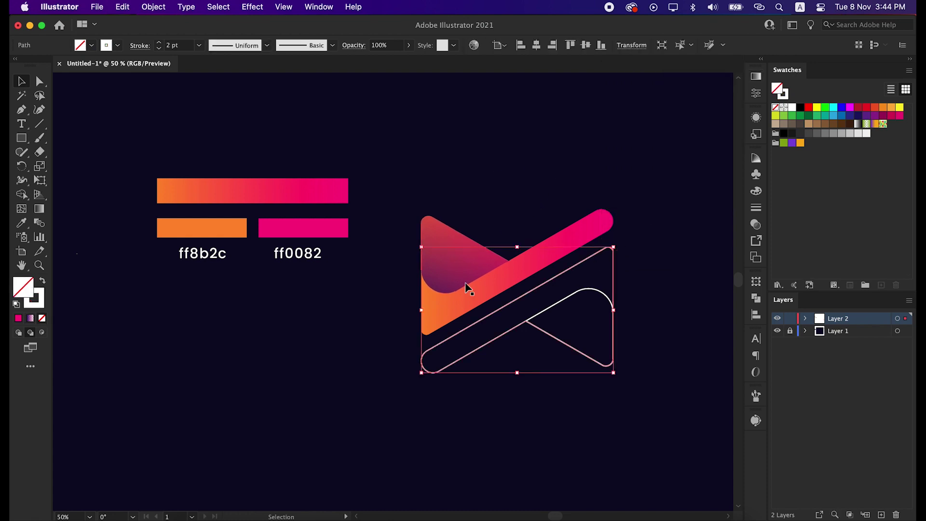
click(43, 283)
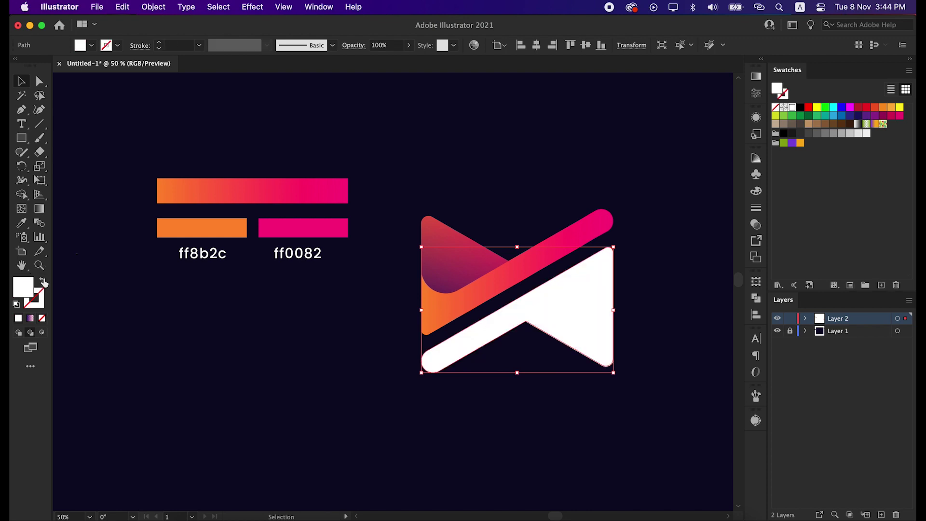
click(24, 222)
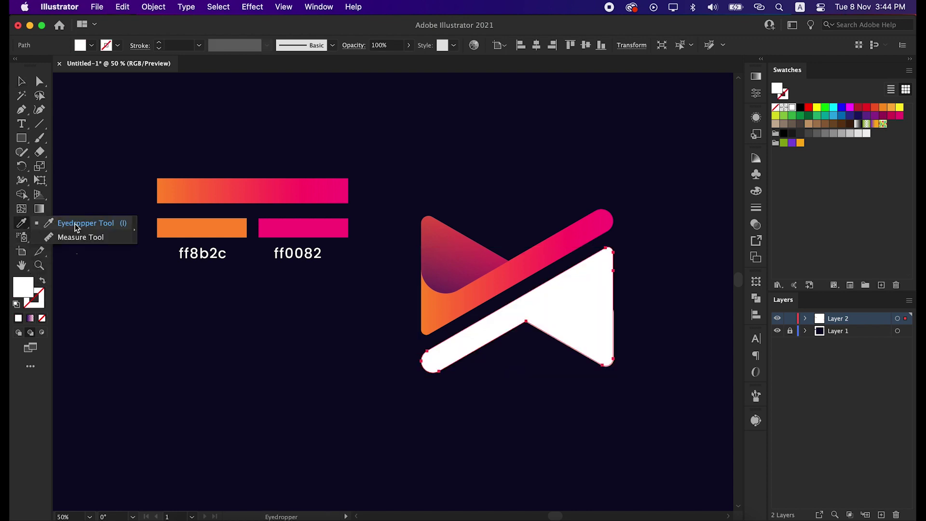
click(554, 244)
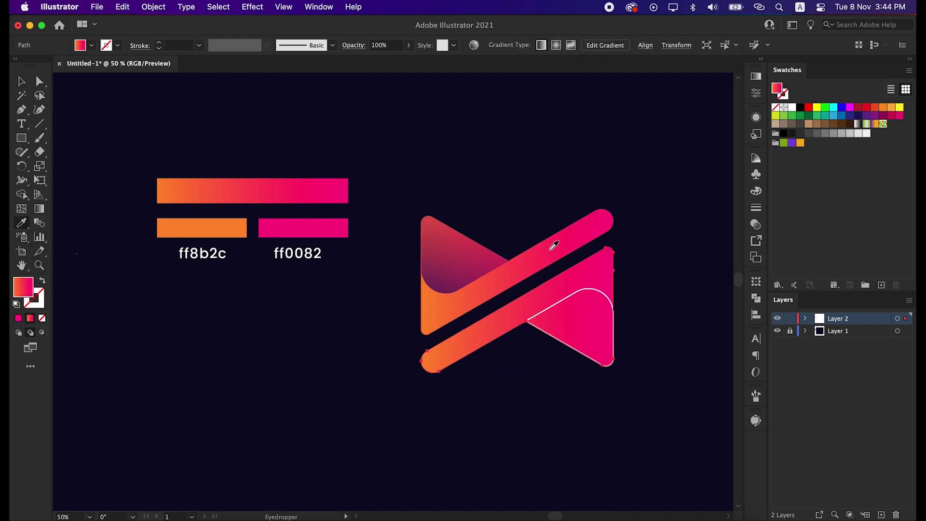
click(39, 209)
drag(430, 412, 639, 285)
key(super+shift+a)
key(v)
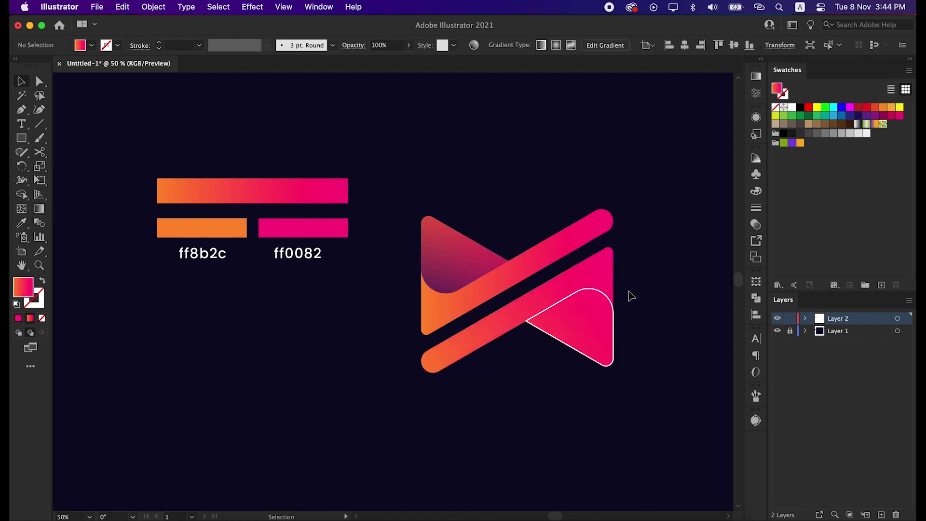
Give the inner lower triangle the purple shading gradient, running vertically downward
click(609, 302)
click(42, 281)
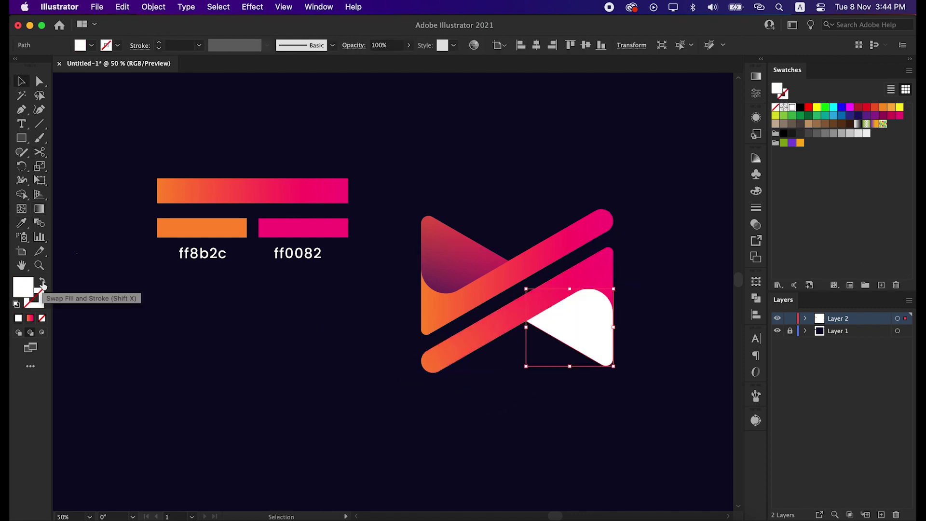
click(26, 228)
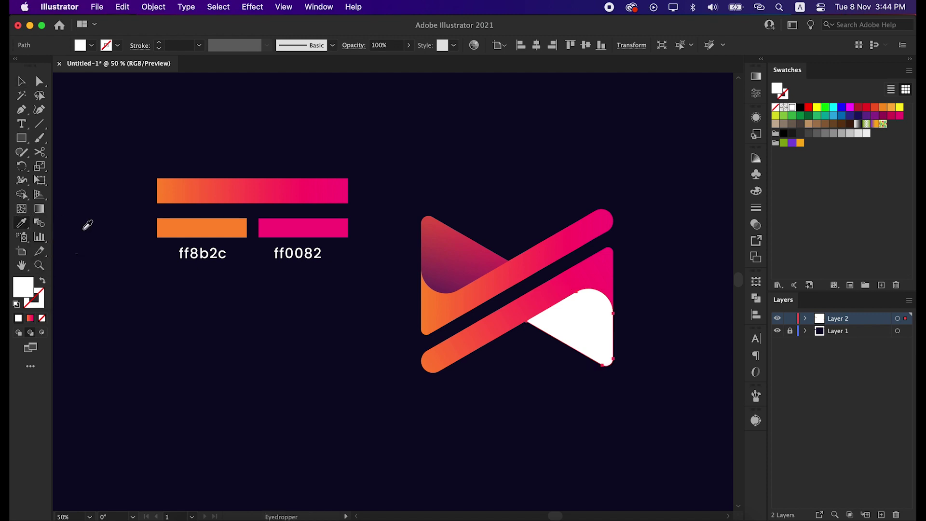
click(447, 264)
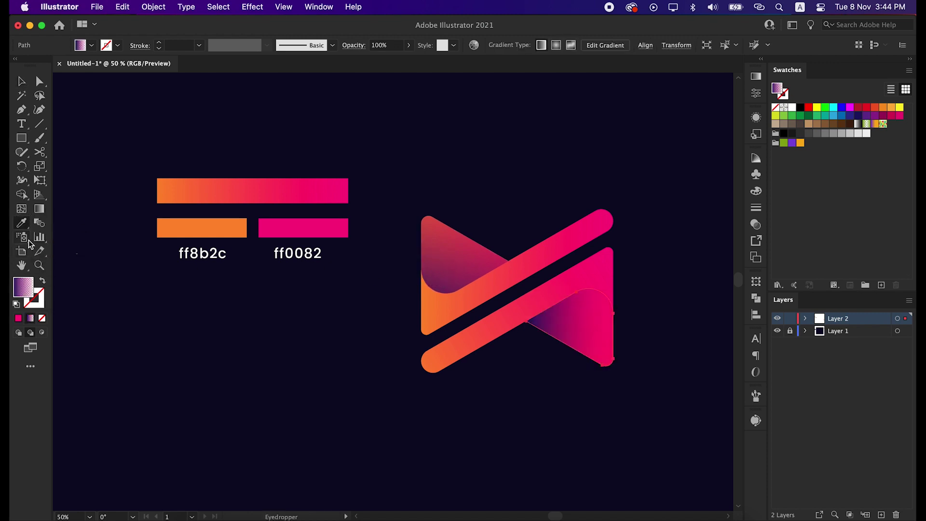
click(42, 211)
mouse_move(594, 271)
mouse_down()
mouse_move(590, 327)
mouse_move(548, 419)
mouse_move(548, 446)
mouse_move(532, 449)
mouse_up()
drag(593, 254, 569, 422)
key(v)
click(633, 393)
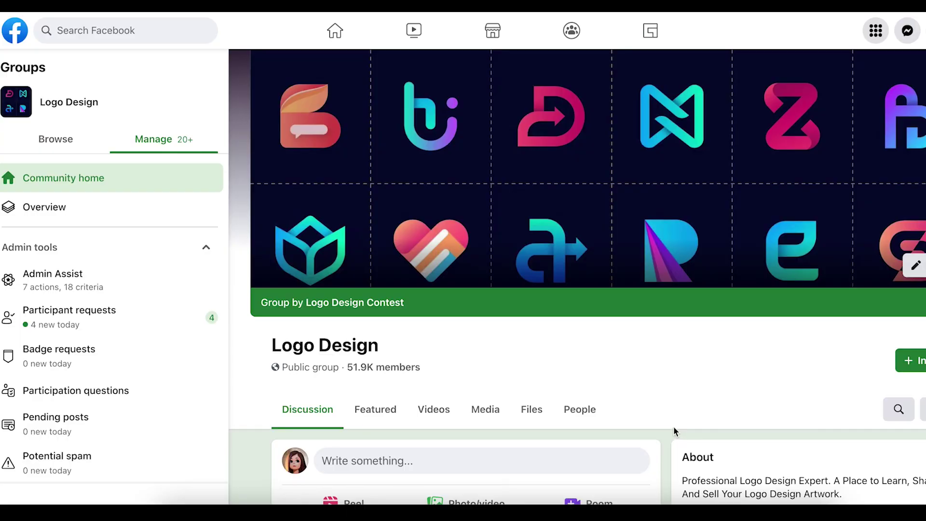
scroll(675, 429, down, 3)
scroll(674, 426, down, 10)
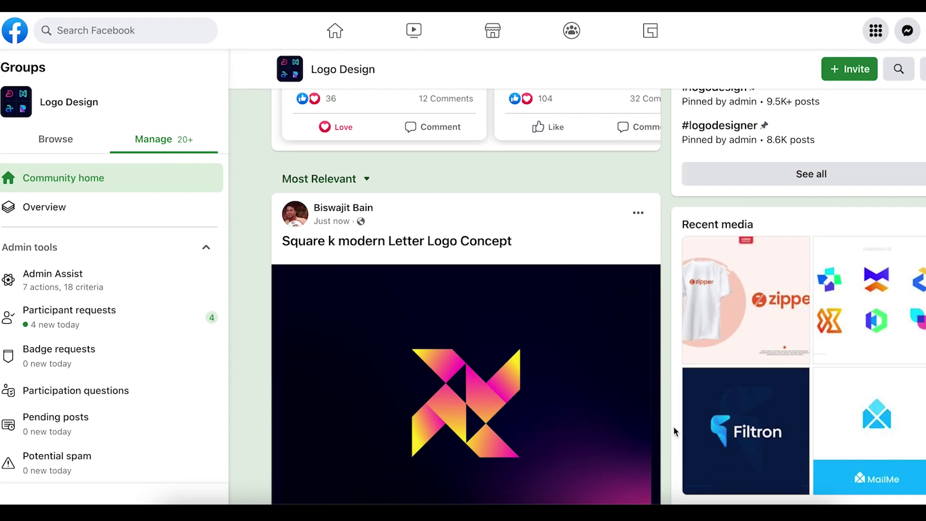
scroll(674, 426, down, 15)
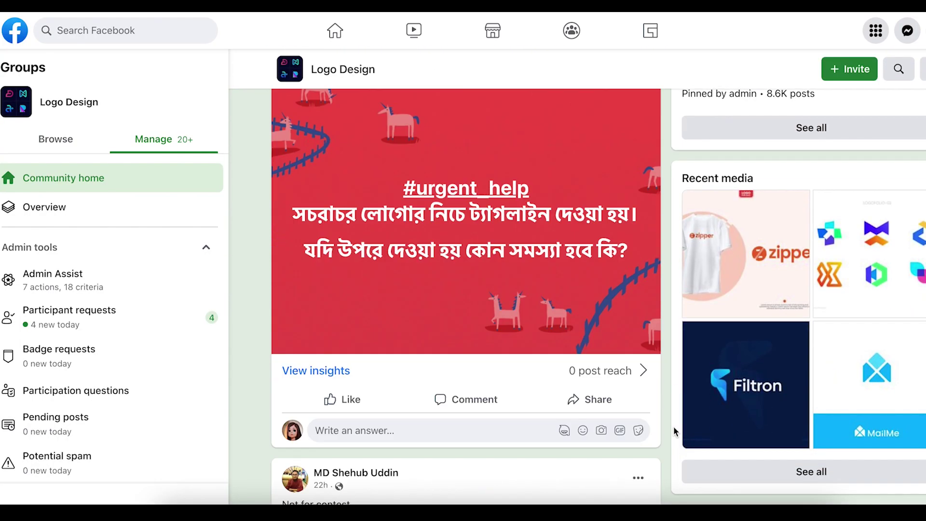
scroll(673, 426, down, 15)
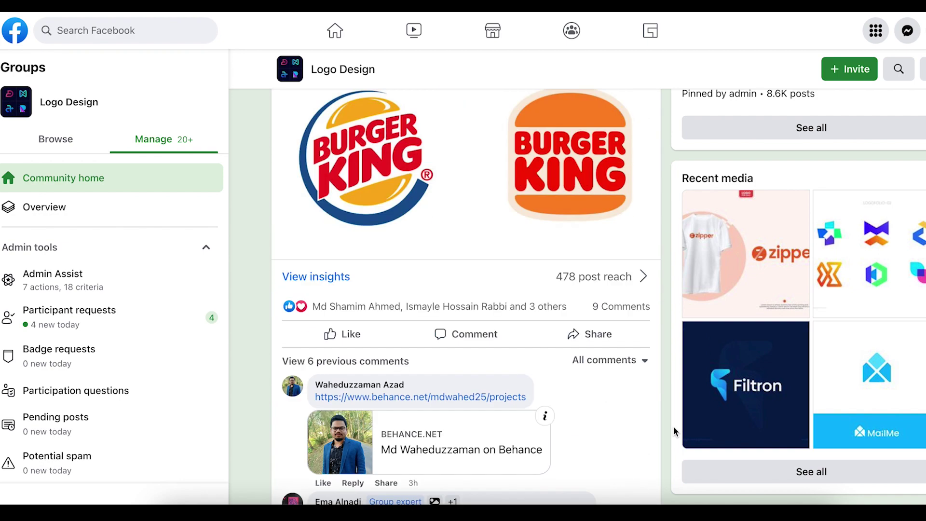
scroll(674, 426, down, 15)
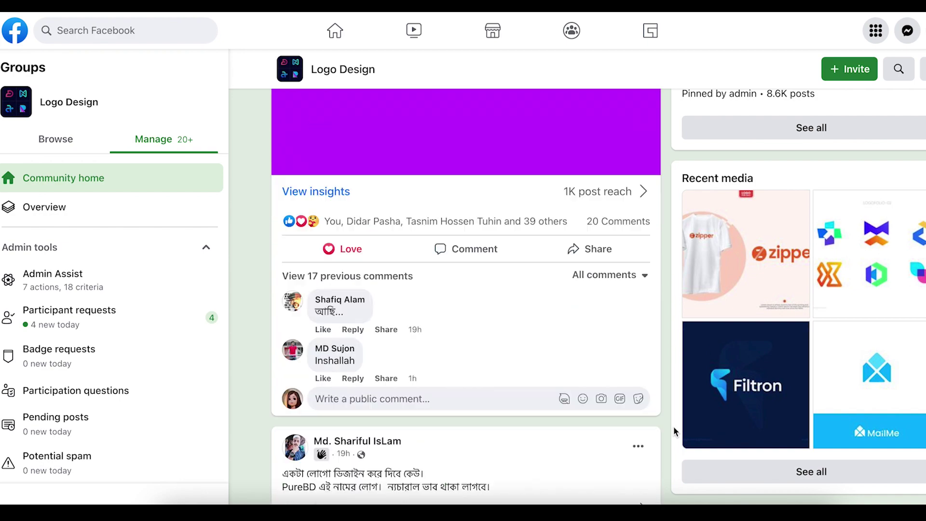
scroll(674, 427, down, 15)
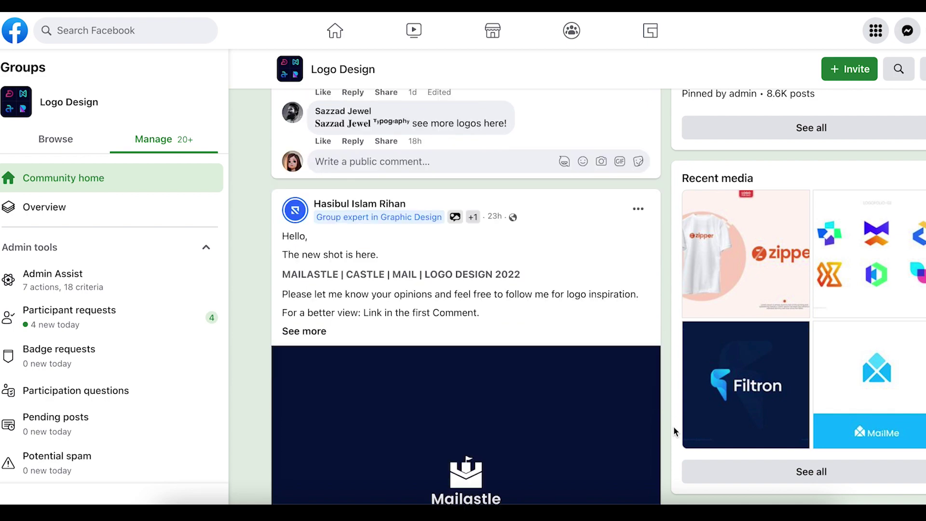
scroll(674, 426, up, 20)
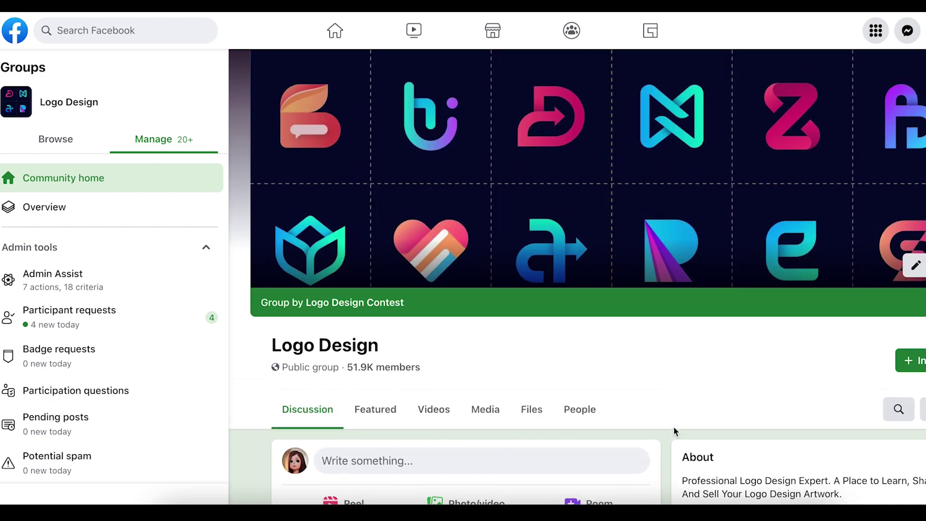